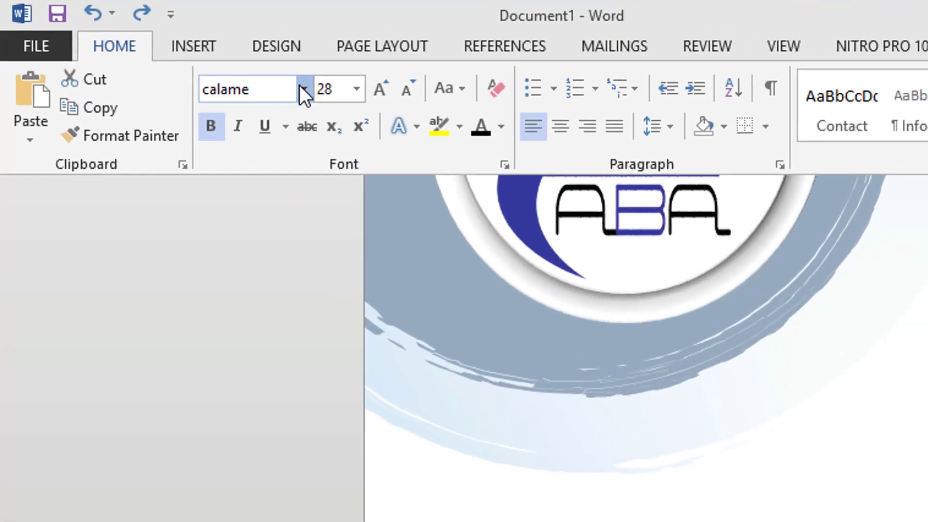
click(304, 90)
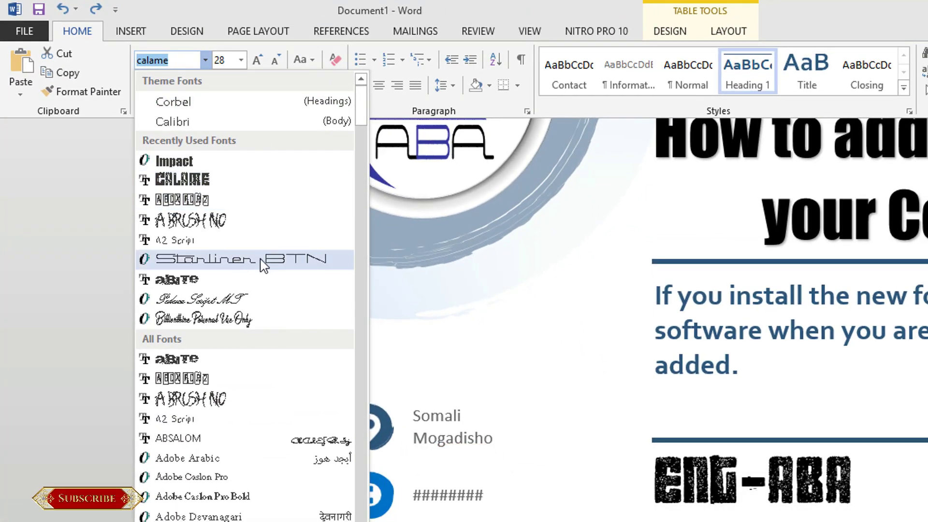
key(Escape)
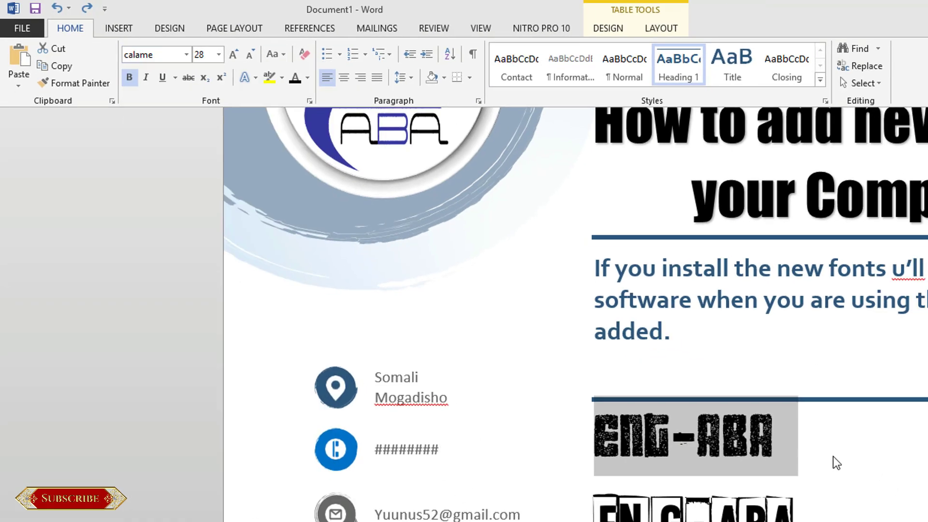
- Replace all the sample lines below the second blue rule with a single line reading Eng-ABA
scroll(837, 463, down, 4)
drag(832, 521, 615, 193)
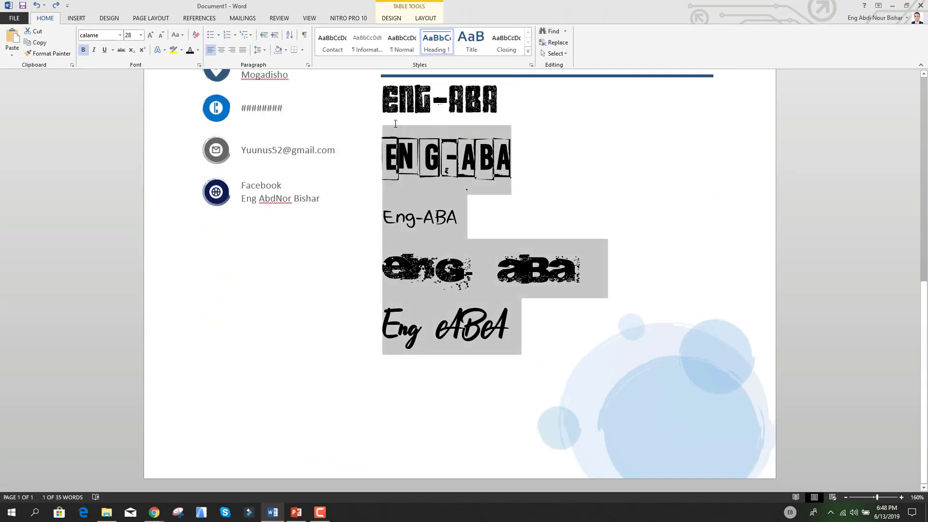
drag(396, 124, 392, 119)
text(En)
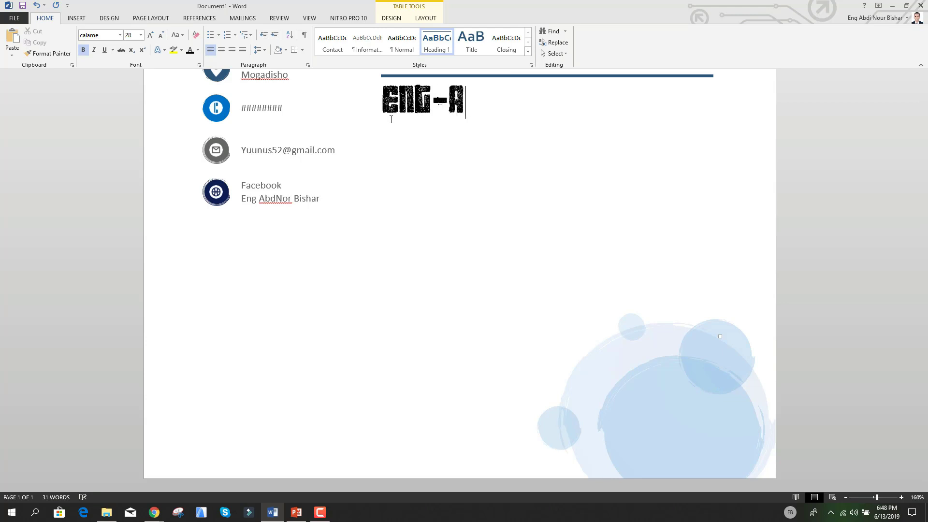
- Try the A Box For 2 and Impact fonts on the Eng-ABA line
scroll(391, 120, up, 4)
drag(526, 266, 517, 305)
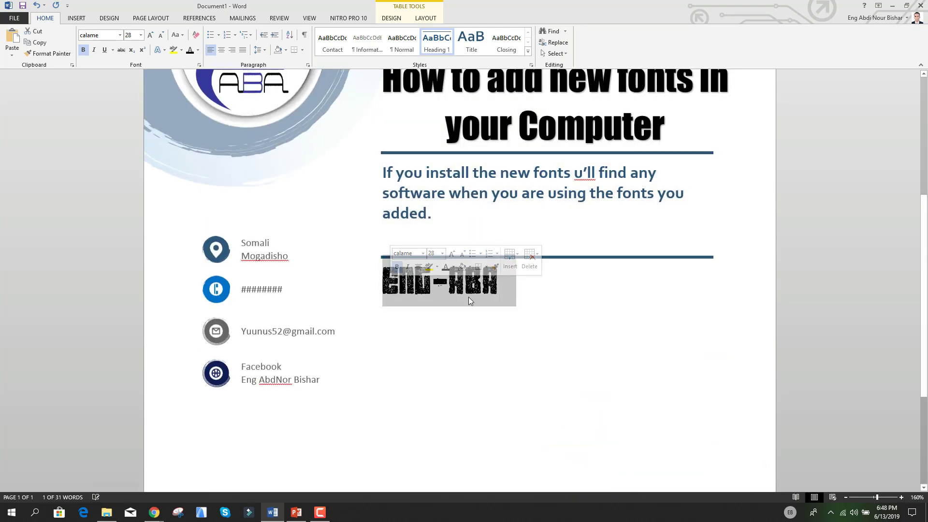
click(120, 36)
click(137, 116)
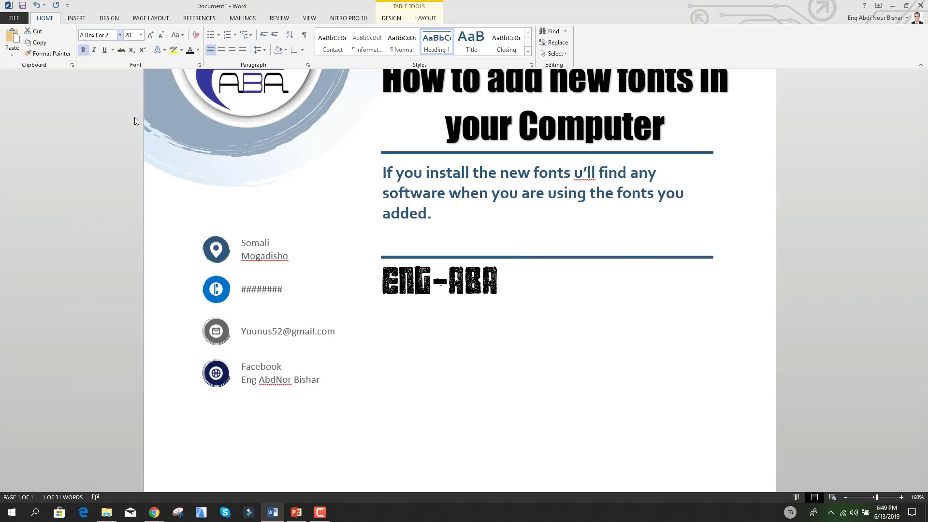
click(120, 35)
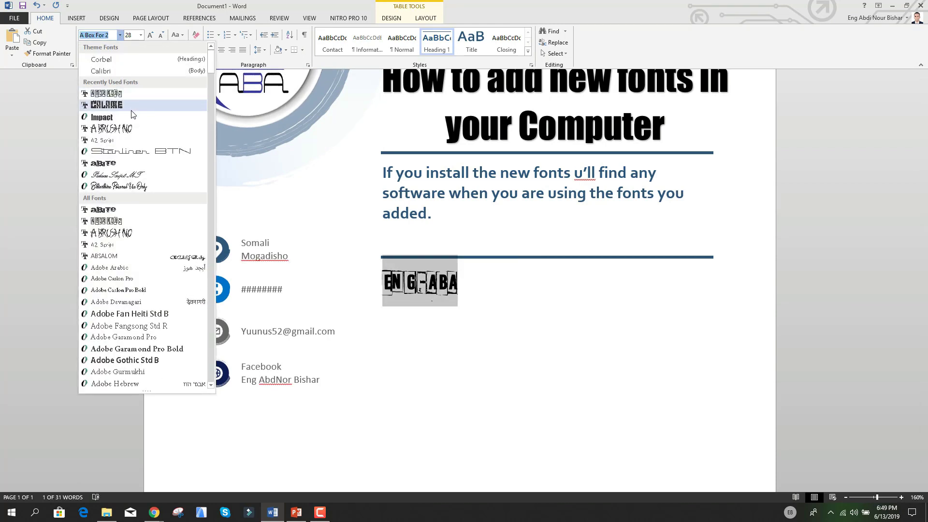
click(134, 120)
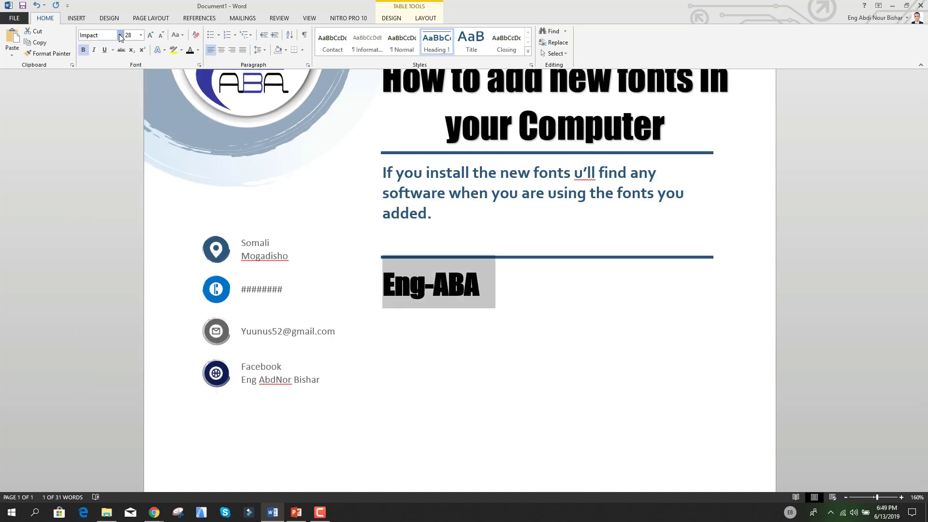
- Set the font of the Eng-ABA line to A Brush No
click(120, 35)
click(124, 132)
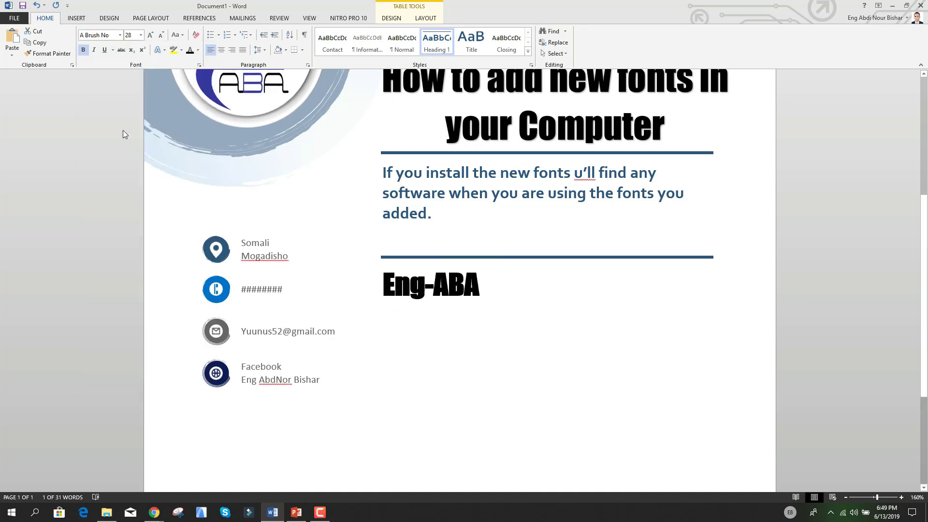
click(530, 298)
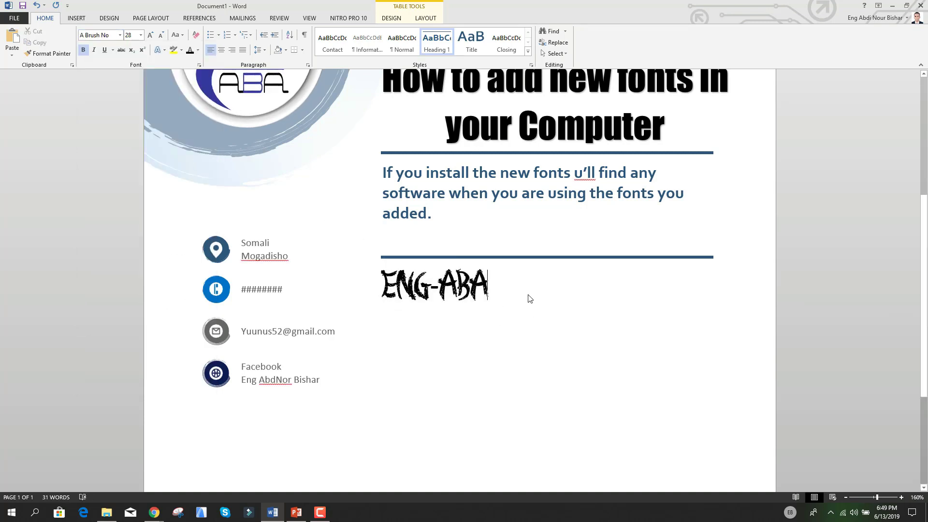
key(Return)
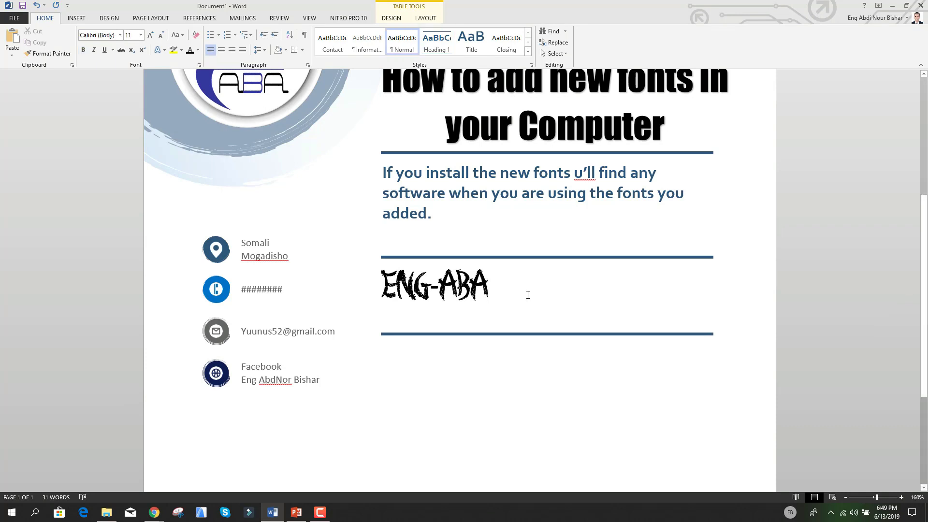
key(ctrl+v)
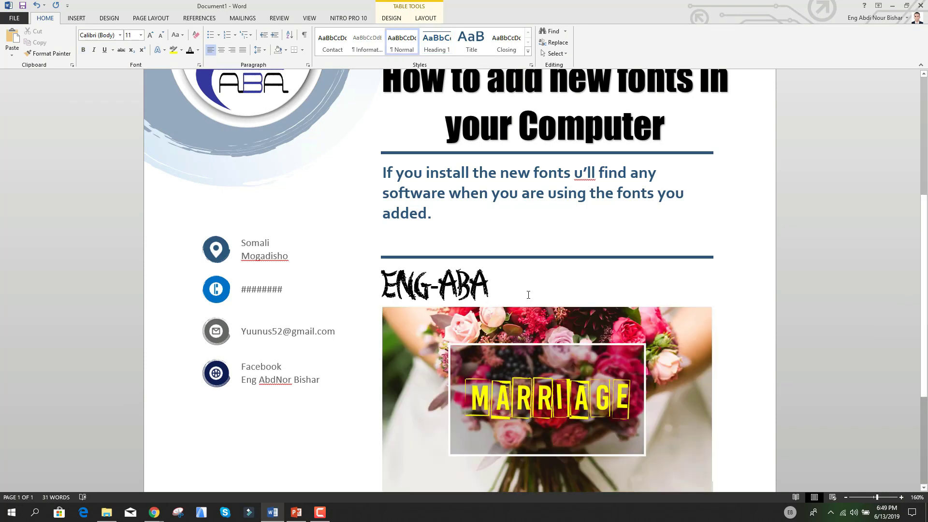
key(ctrl+z)
- Copy the Eng-ABA line and paste three copies of it on new lines underneath
drag(474, 298, 398, 297)
key(ctrl+c)
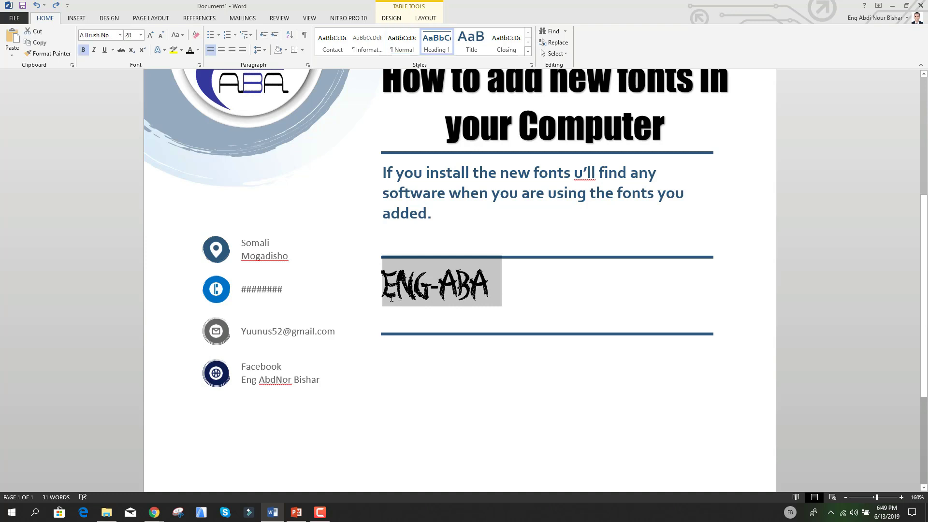
click(521, 300)
key(Return)
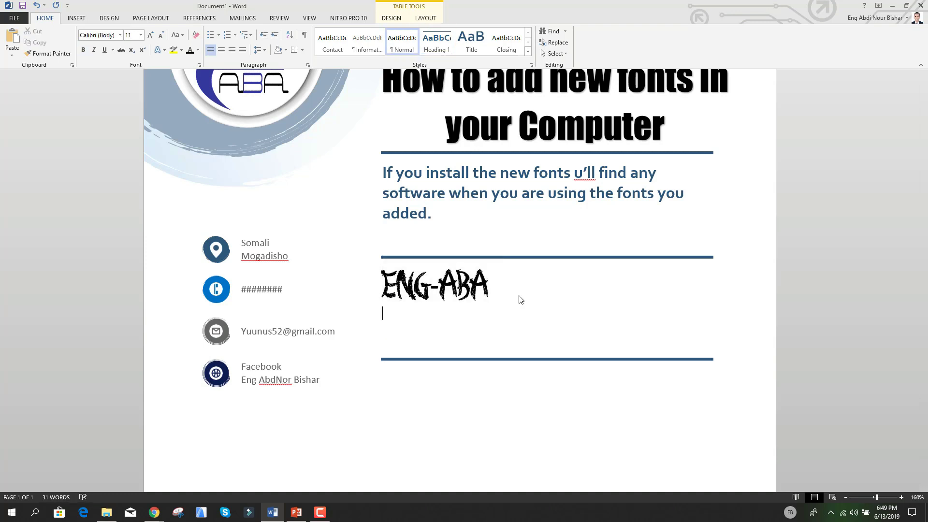
key(ctrl+v)
key(ctrl+v)
key(ctrl+v)
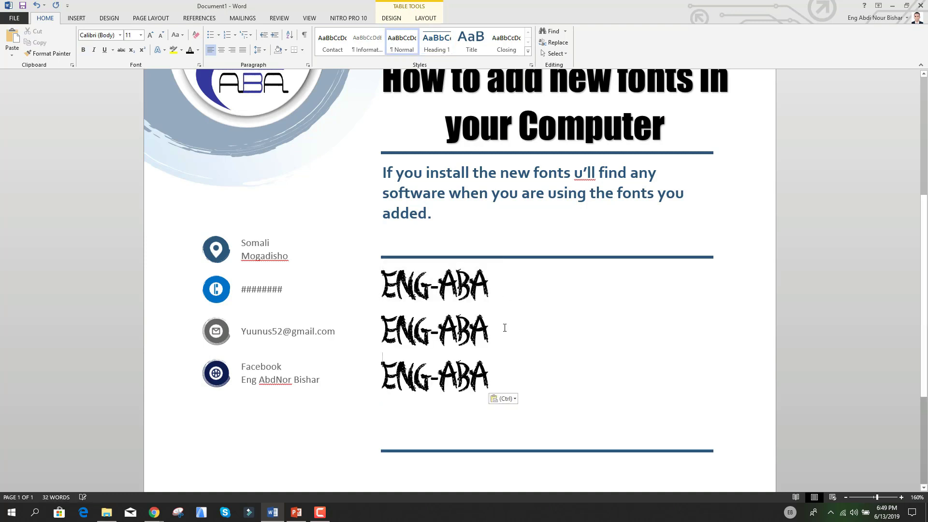
- Change the font of the second Eng-ABA line to Billionthine Personal Use Only
drag(499, 324, 416, 322)
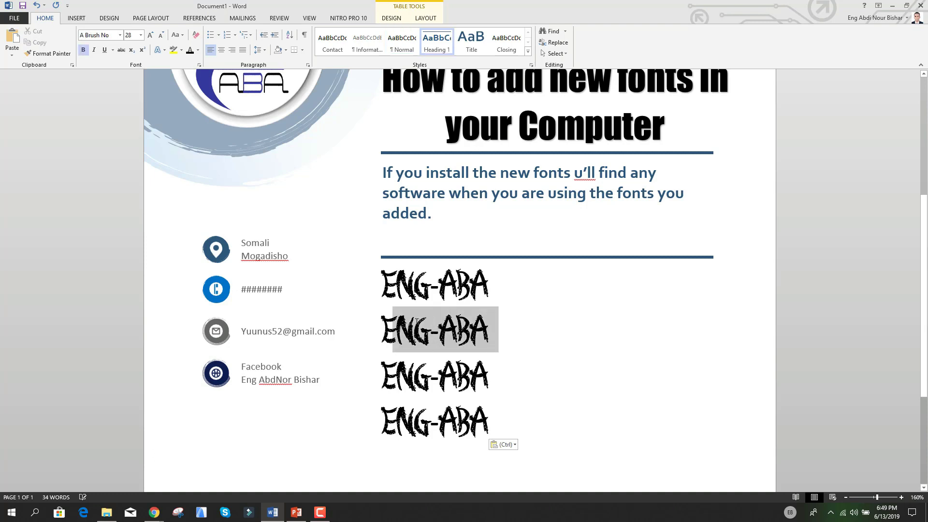
click(120, 39)
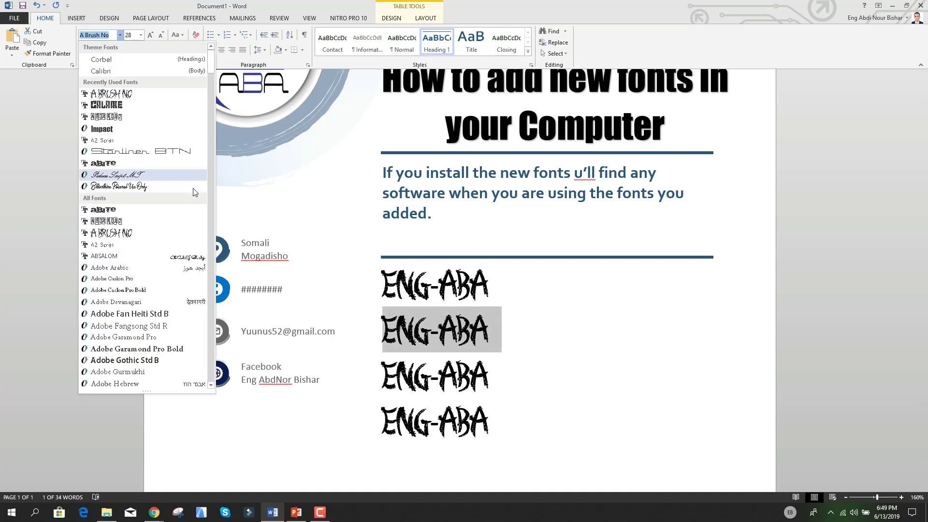
click(174, 190)
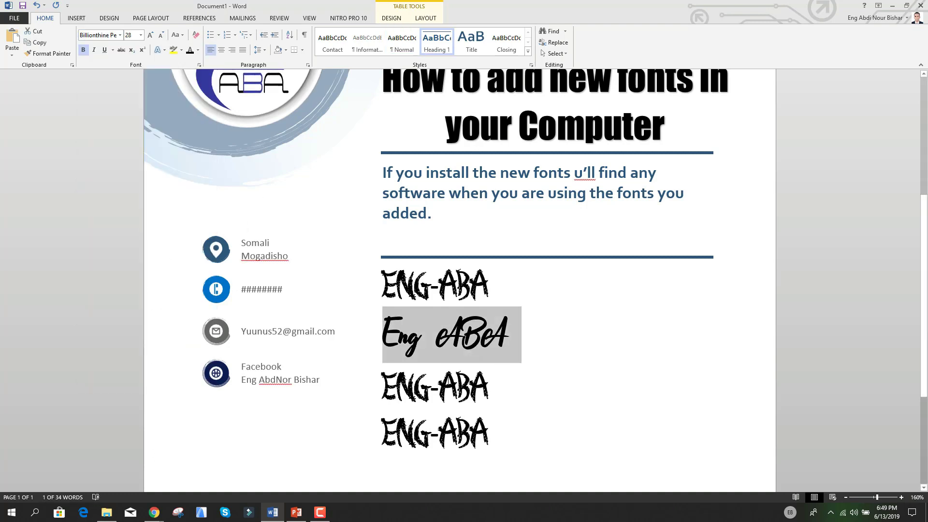
- Change the font of the third Eng-ABA line to BackToSchool
drag(717, 386, 387, 374)
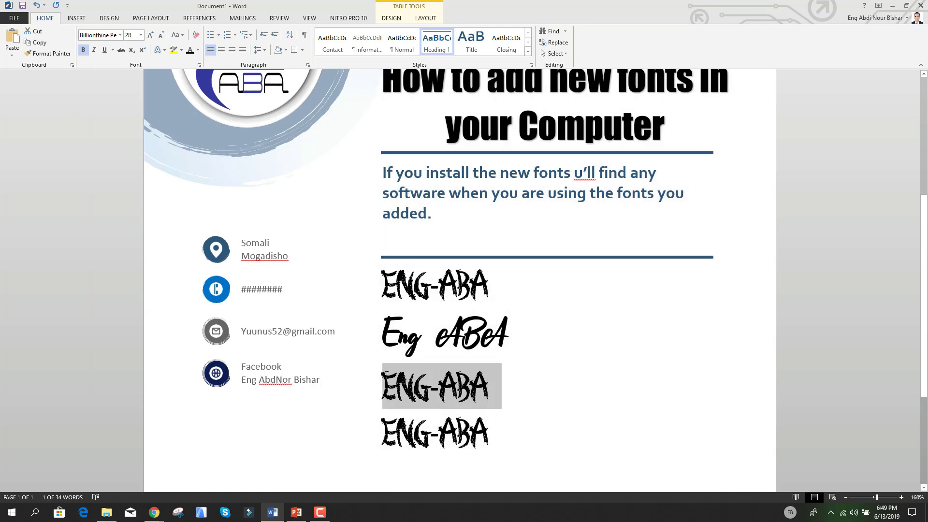
click(120, 35)
scroll(137, 243, down, 3)
scroll(136, 243, down, 7)
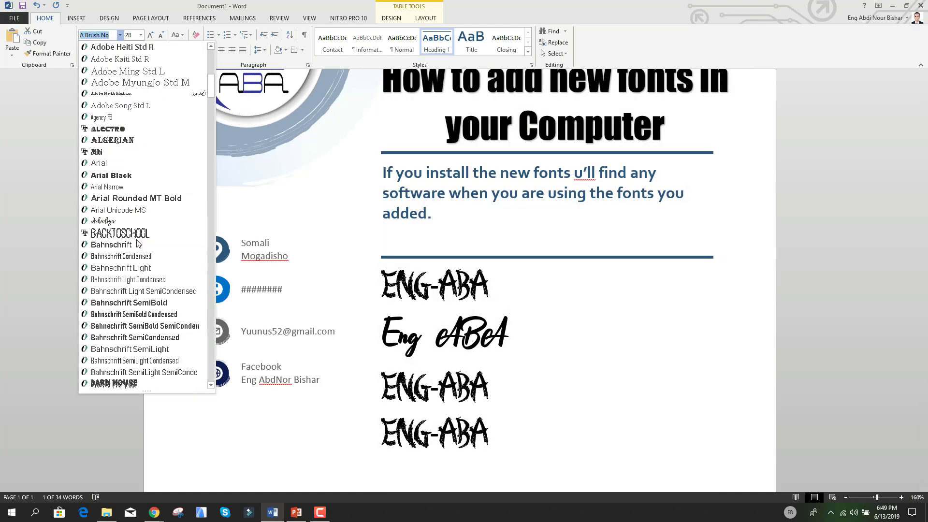
click(143, 203)
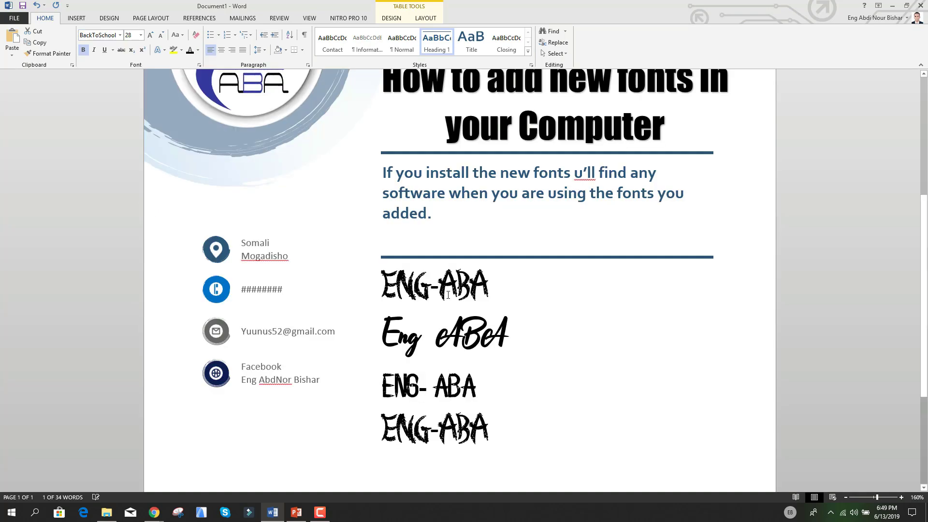
- Enlarge the third Eng-ABA line to font size 48
scroll(481, 328, down, 3)
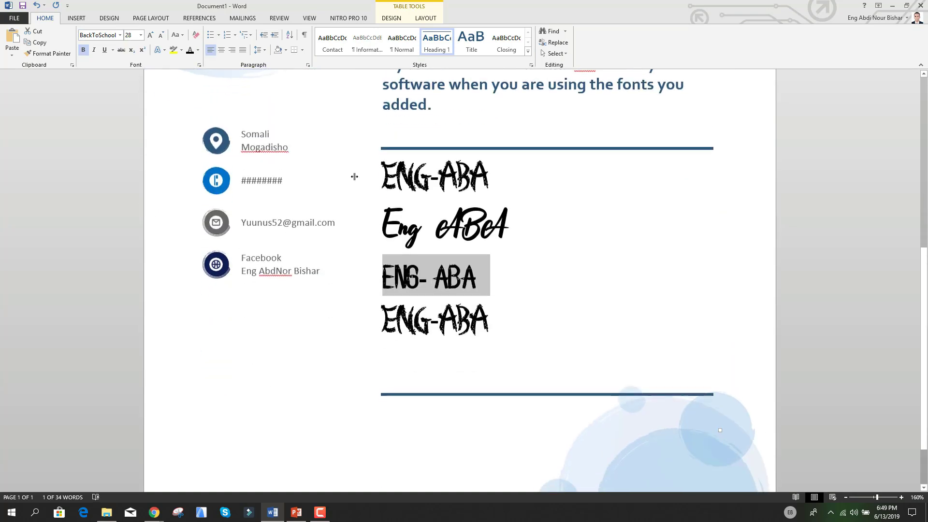
click(151, 36)
click(151, 35)
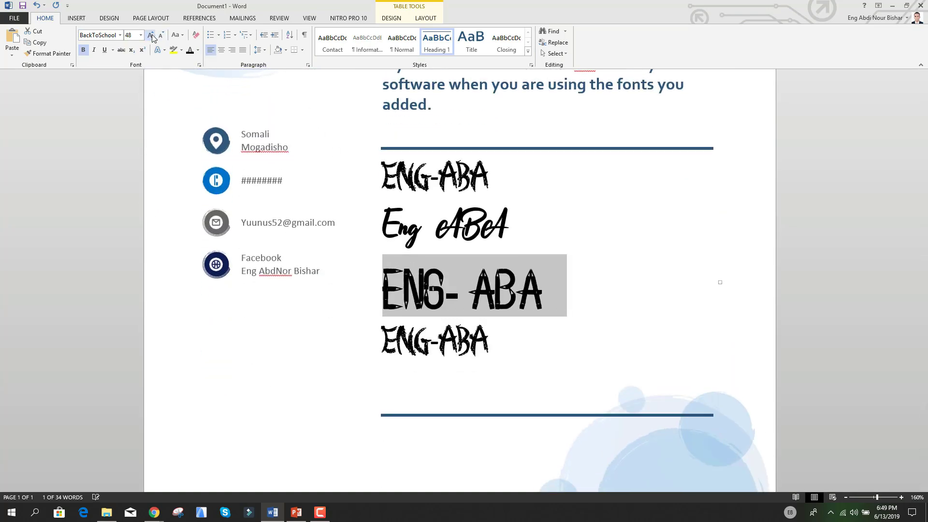
click(509, 322)
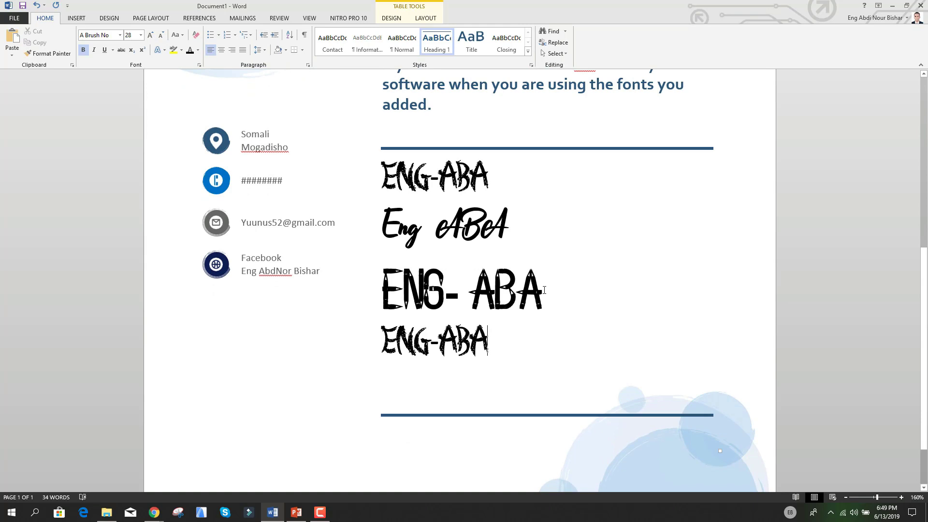
- Try the Alectro font on the fourth Eng-ABA line
triple_click(432, 337)
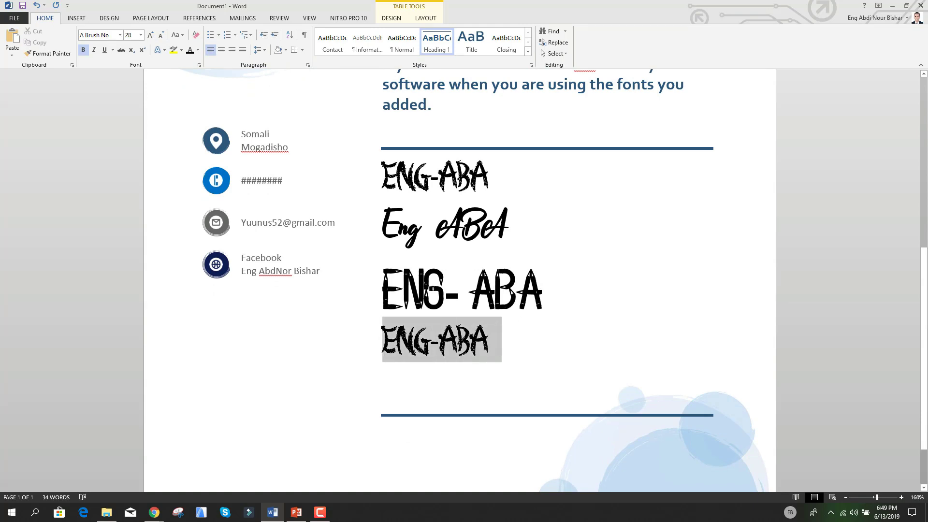
click(120, 35)
scroll(153, 232, down, 3)
scroll(152, 232, down, 6)
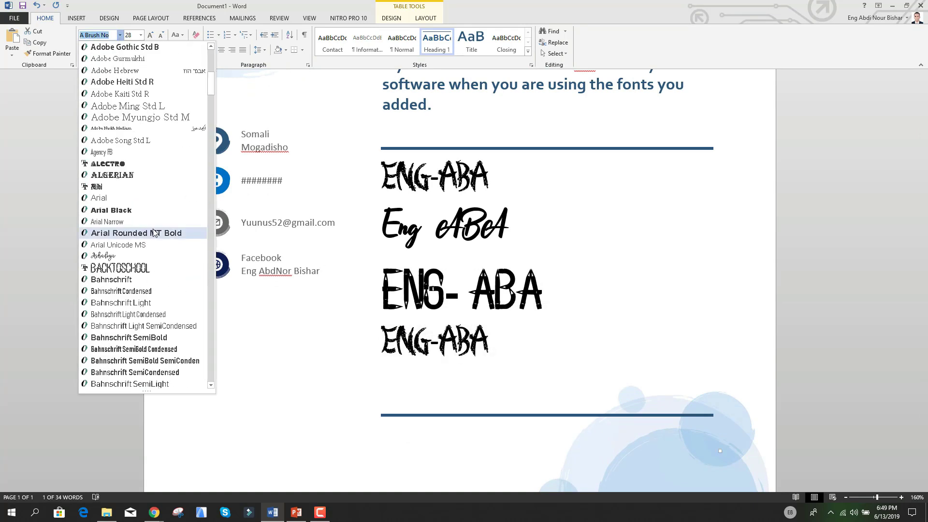
click(127, 163)
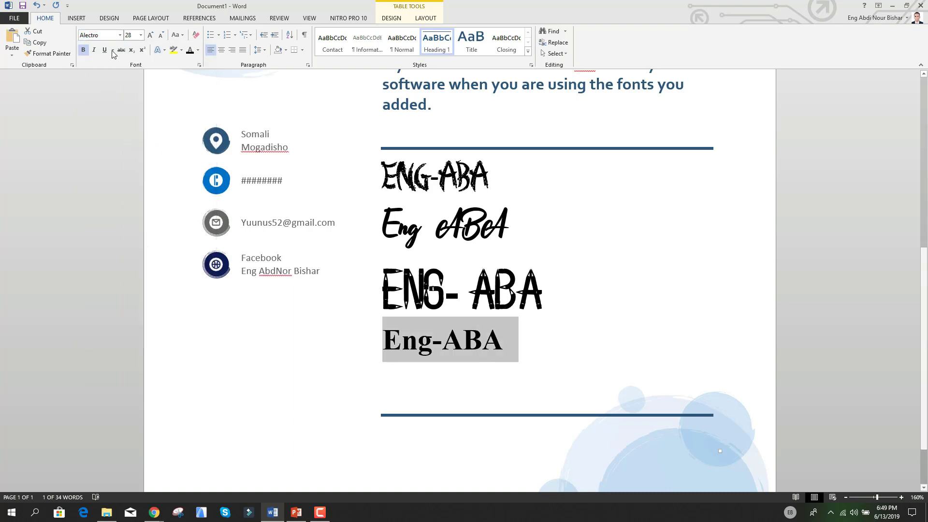
- Set the font of the fourth Eng-ABA line to Barn House
click(120, 35)
scroll(145, 290, down, 5)
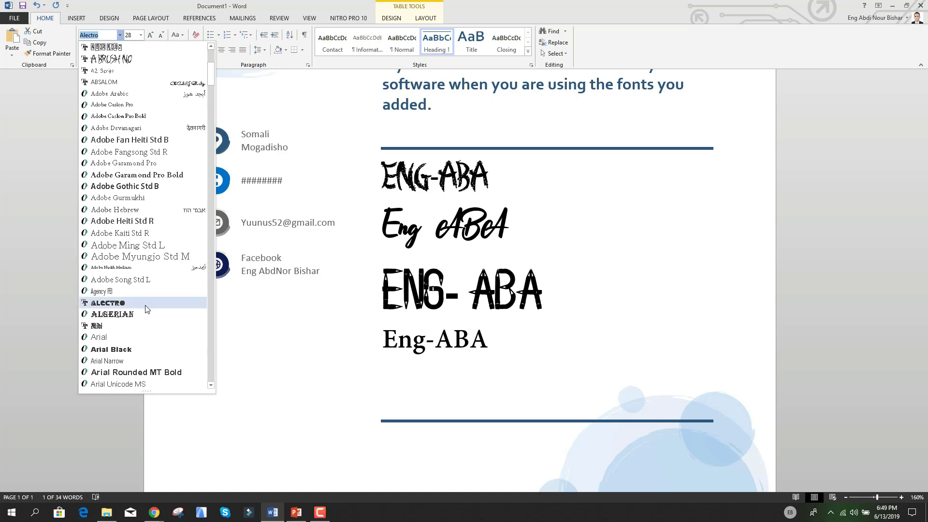
scroll(148, 309, down, 3)
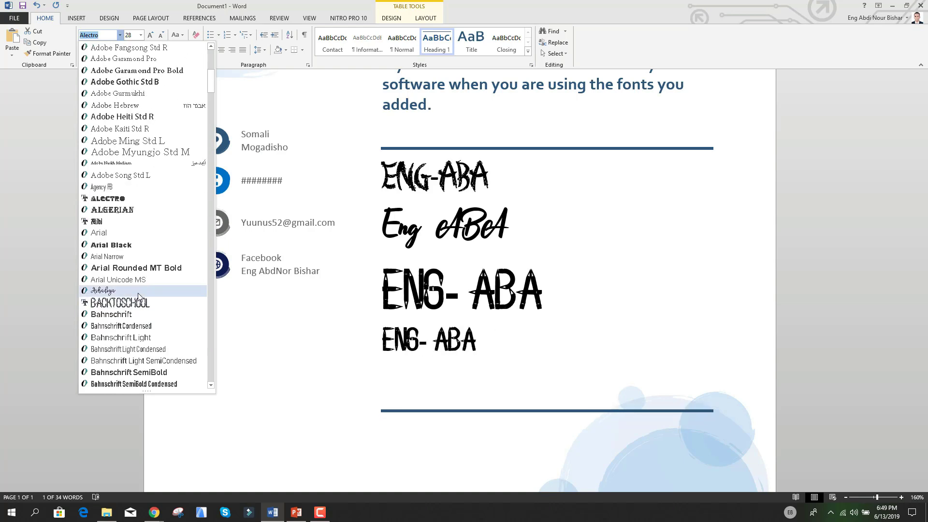
scroll(139, 300, down, 5)
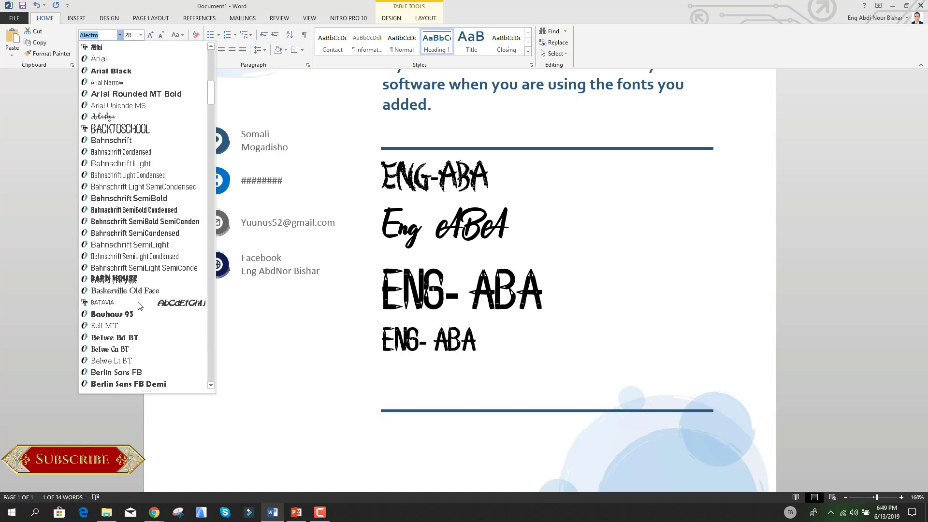
click(137, 281)
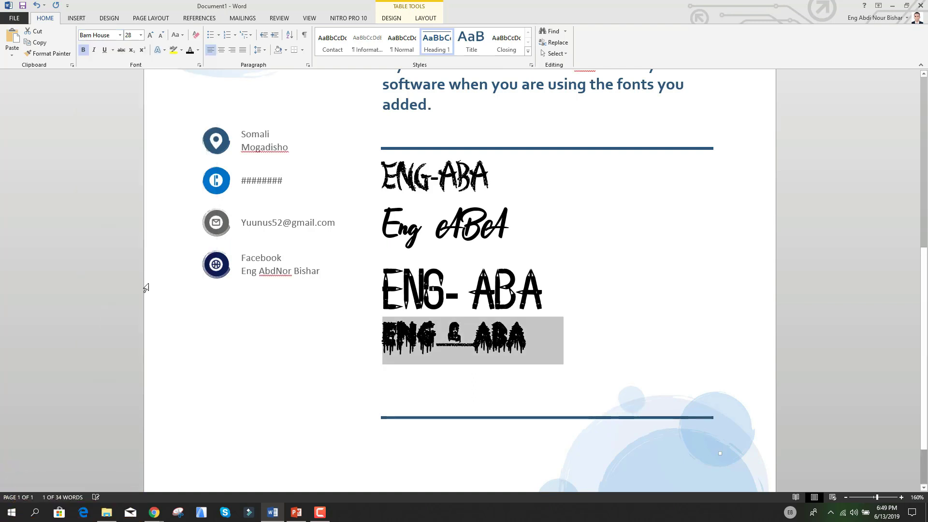
click(560, 360)
- Color the text of the fourth Eng-ABA line red
drag(534, 346, 382, 341)
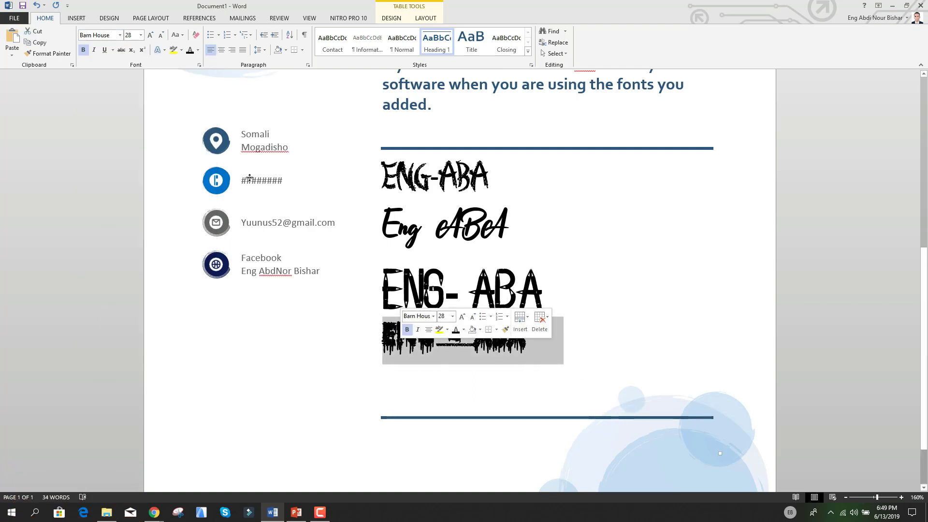
click(198, 52)
click(197, 137)
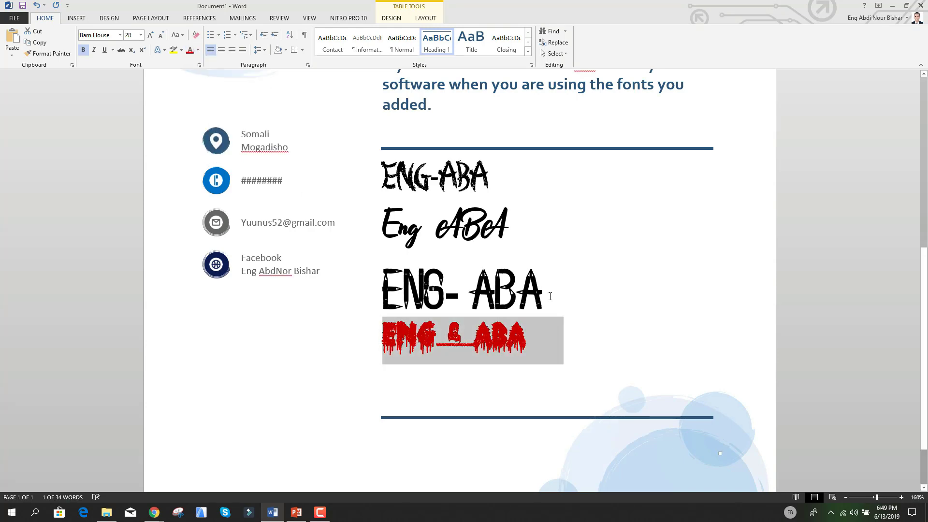
click(550, 296)
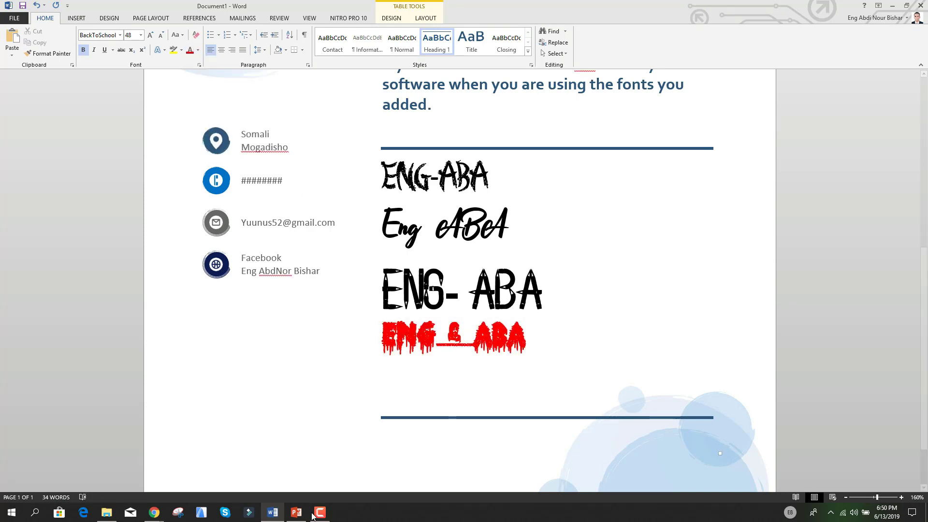
- Switch to the Wedding PPT presentation in PowerPoint and replace the slide's text with Eng-ABA
click(296, 512)
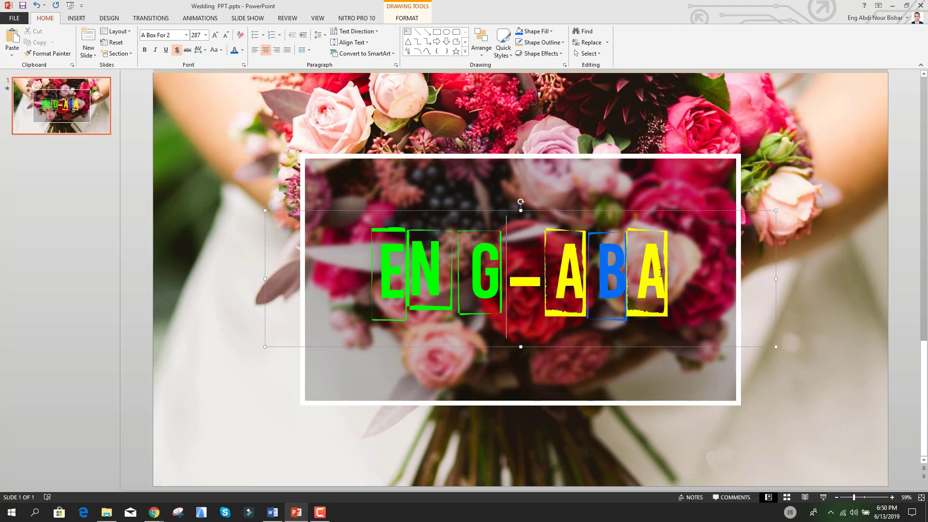
click(751, 165)
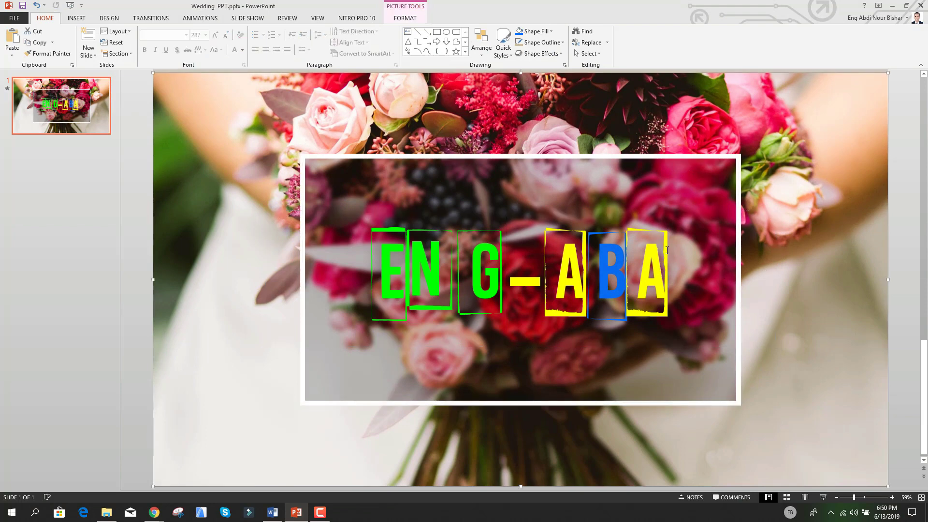
triple_click(448, 252)
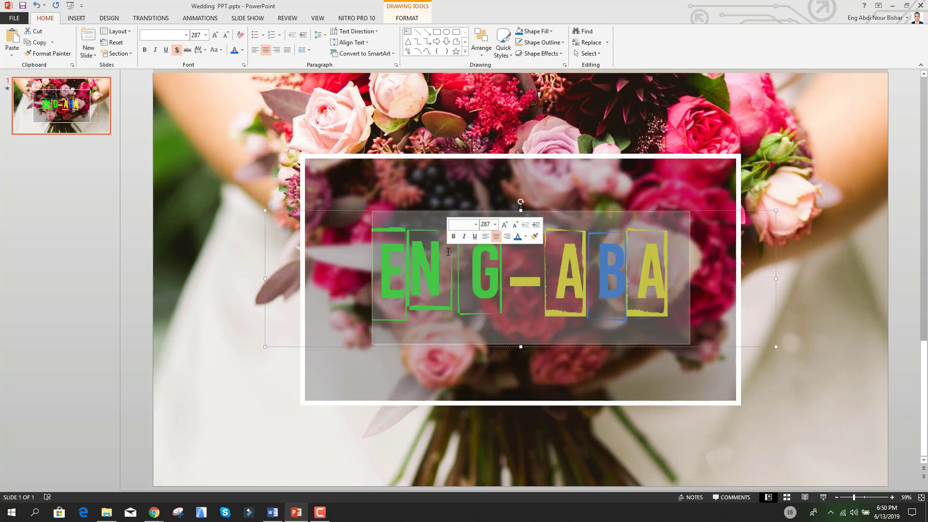
text(ENG)
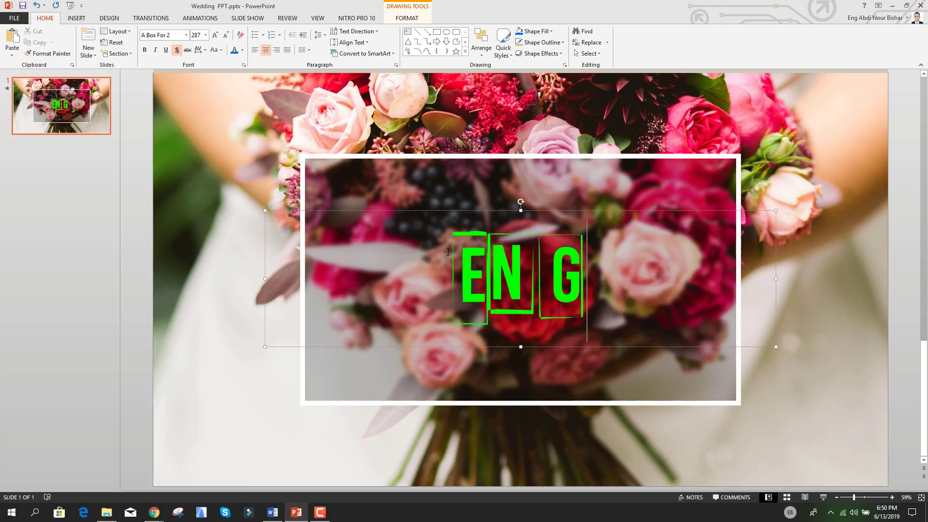
text(-ABA)
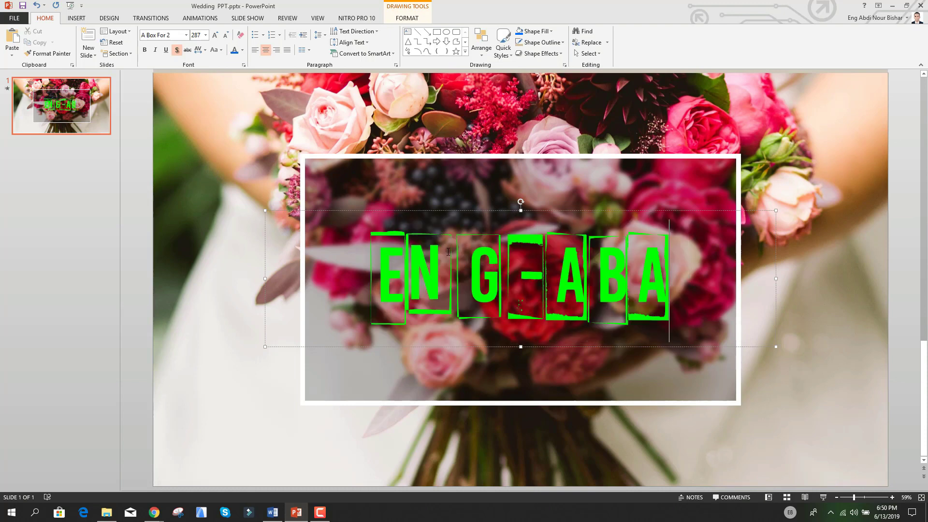
- Set the font of the slide's Eng-ABA text to A bite and reduce its size to 138
key(ctrl+a)
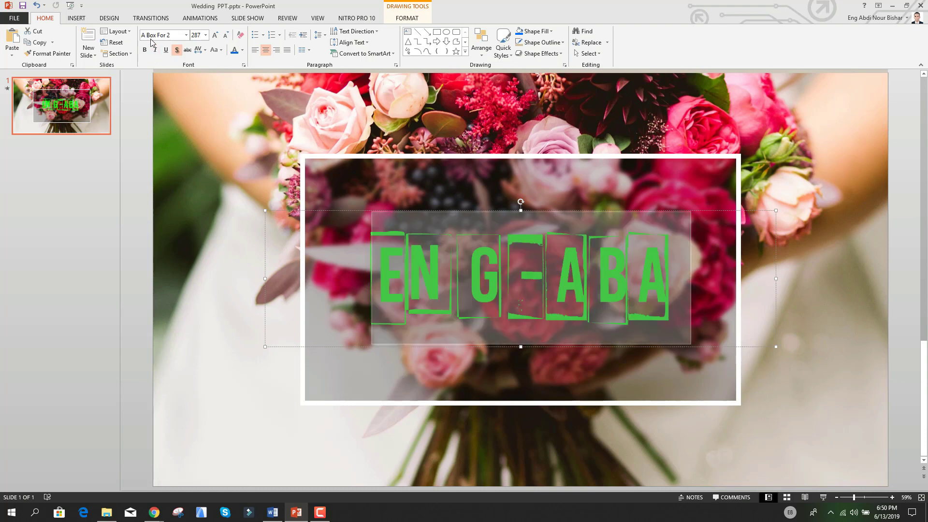
click(186, 36)
click(160, 124)
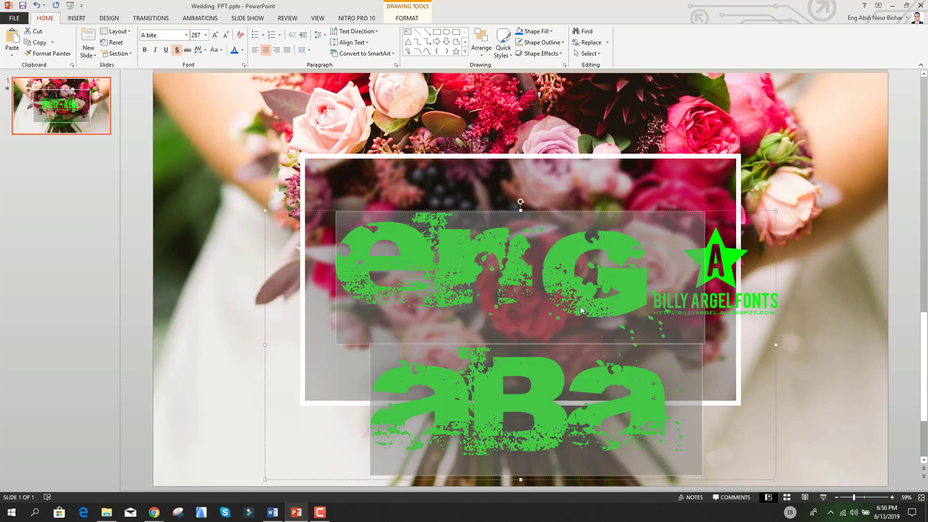
click(226, 36)
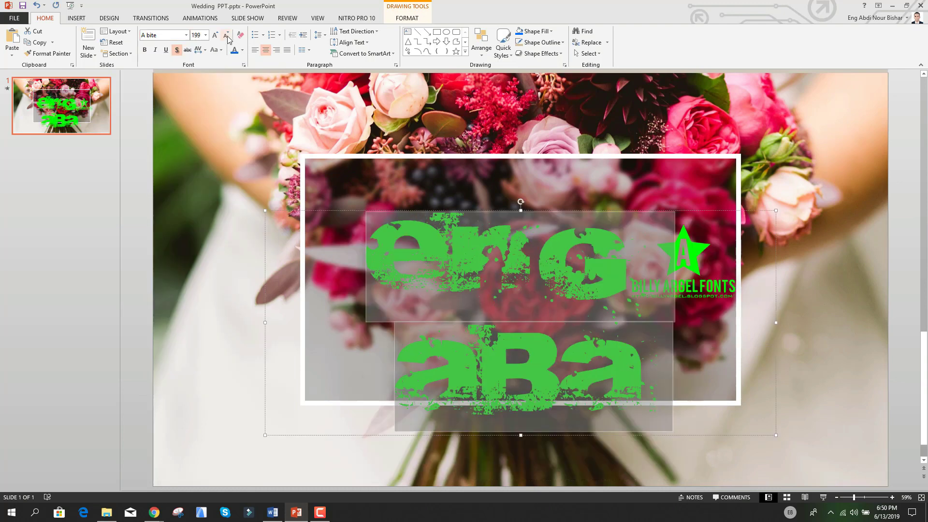
click(226, 36)
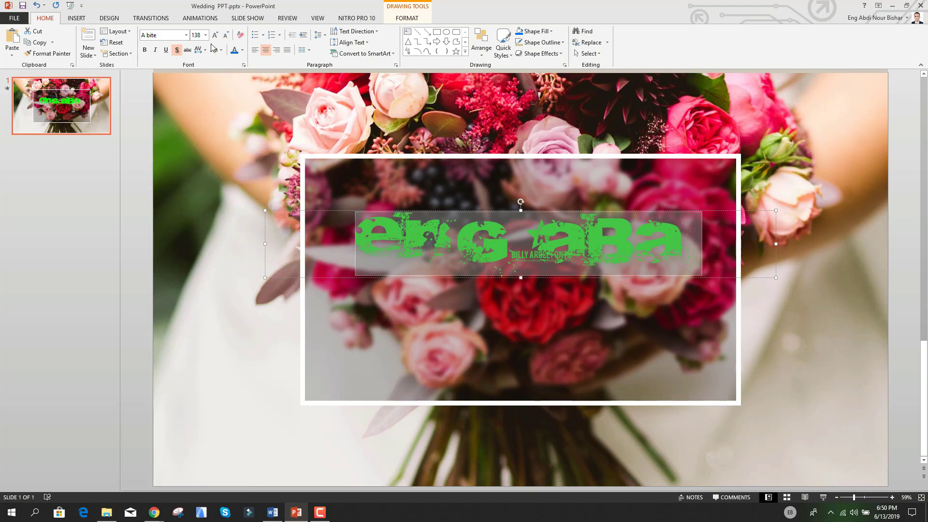
- Change the font of the slide's Eng-ABA text to calame
click(186, 35)
scroll(226, 232, down, 15)
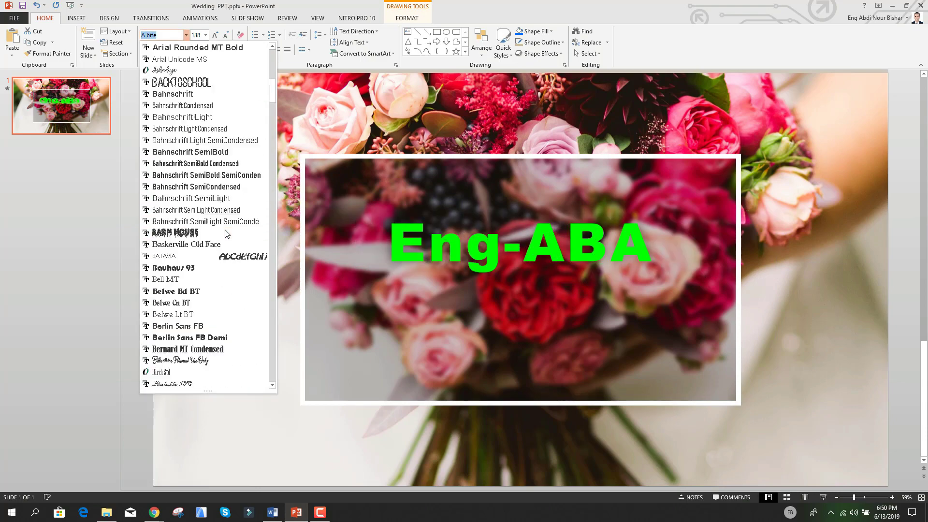
scroll(226, 234, down, 9)
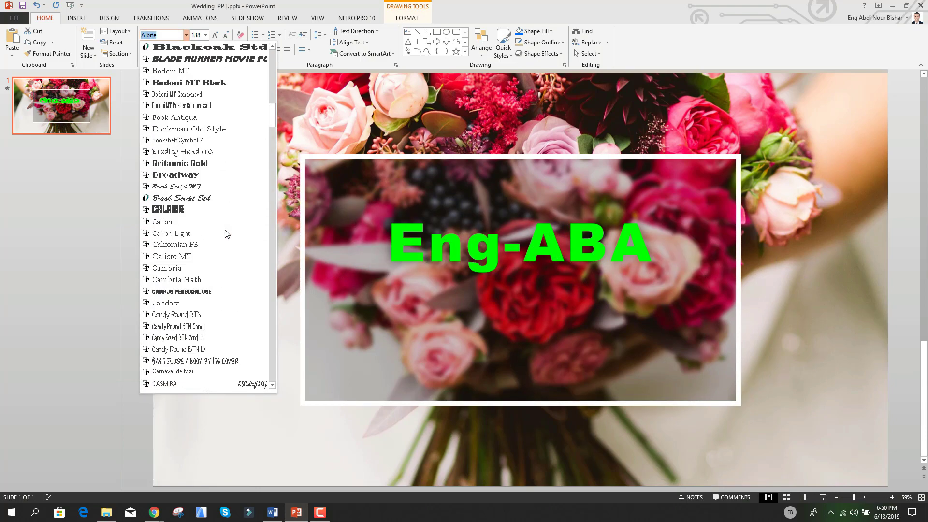
click(205, 210)
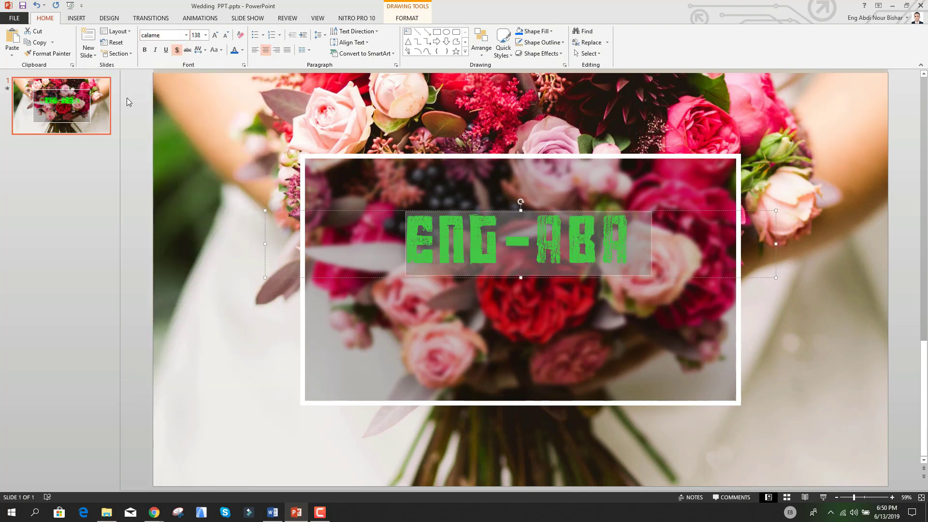
- Browse the available fonts for the Eng-ABA text, from Adobe Fangsong Std R through Engravers MT
click(186, 35)
scroll(201, 232, down, 15)
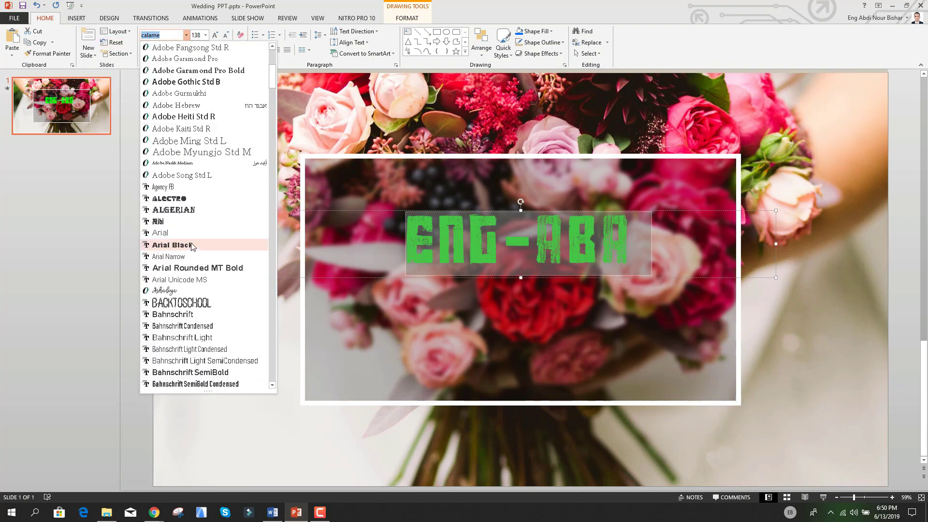
scroll(200, 245, down, 12)
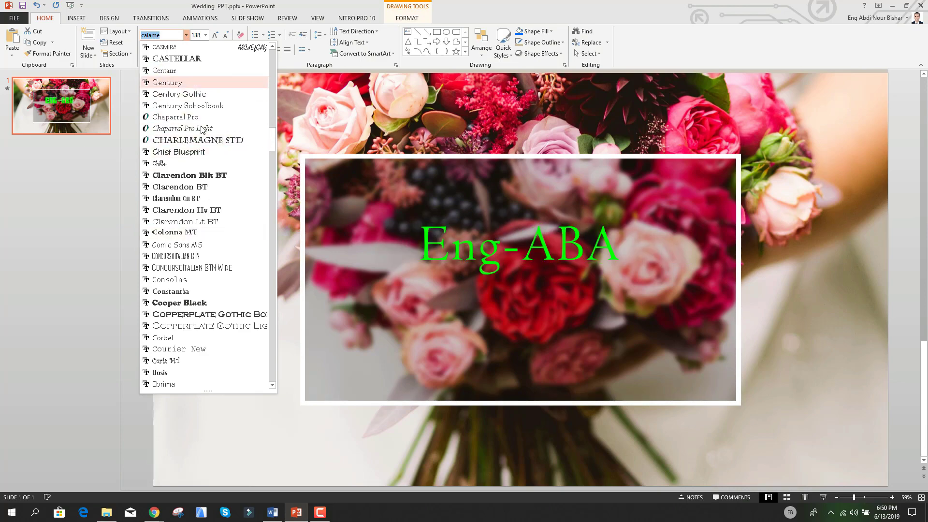
scroll(221, 252, down, 2)
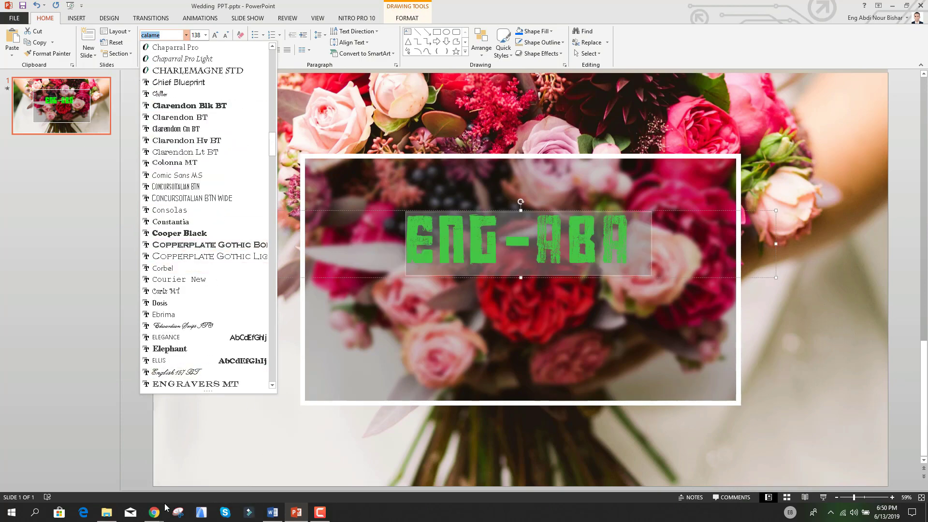
- Switch to the dafont.com page in Chrome, select its web address and look through the recently added fonts
click(155, 512)
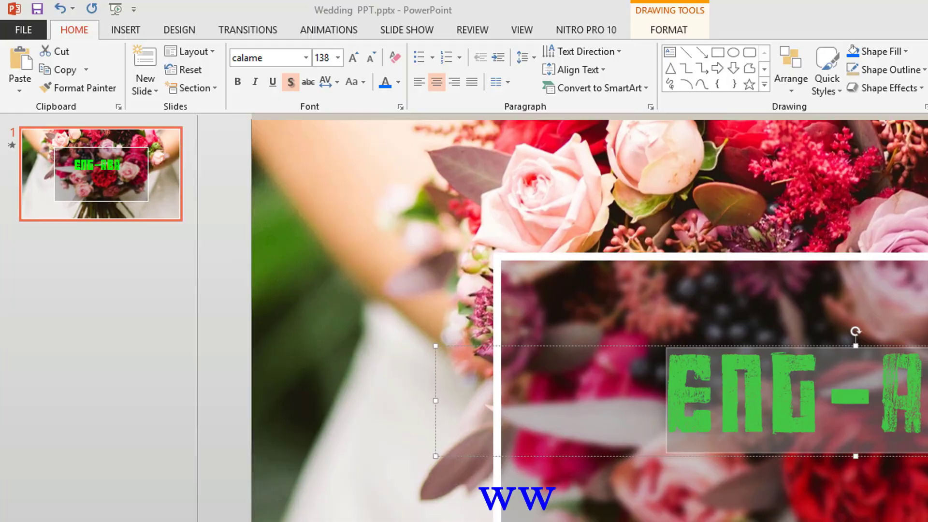
click(208, 471)
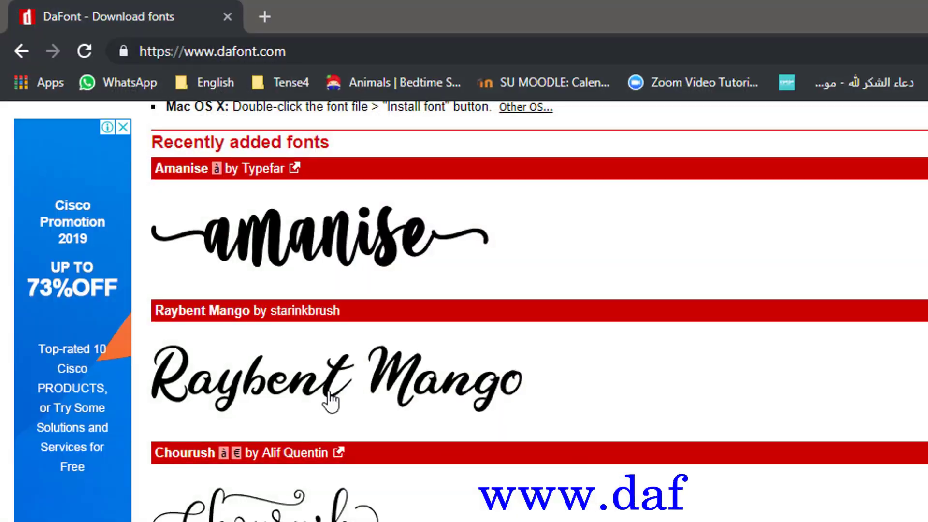
click(337, 52)
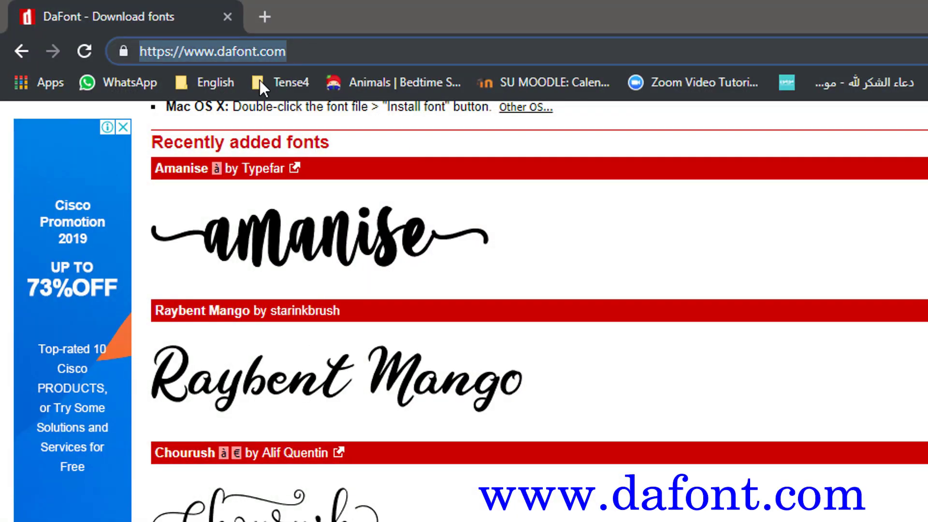
scroll(283, 82, up, 5)
scroll(238, 425, down, 5)
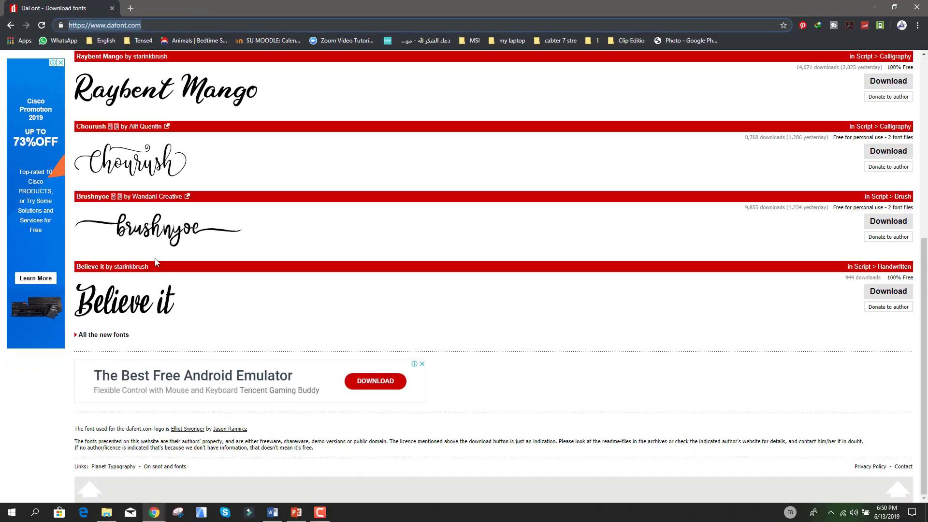
scroll(155, 262, up, 5)
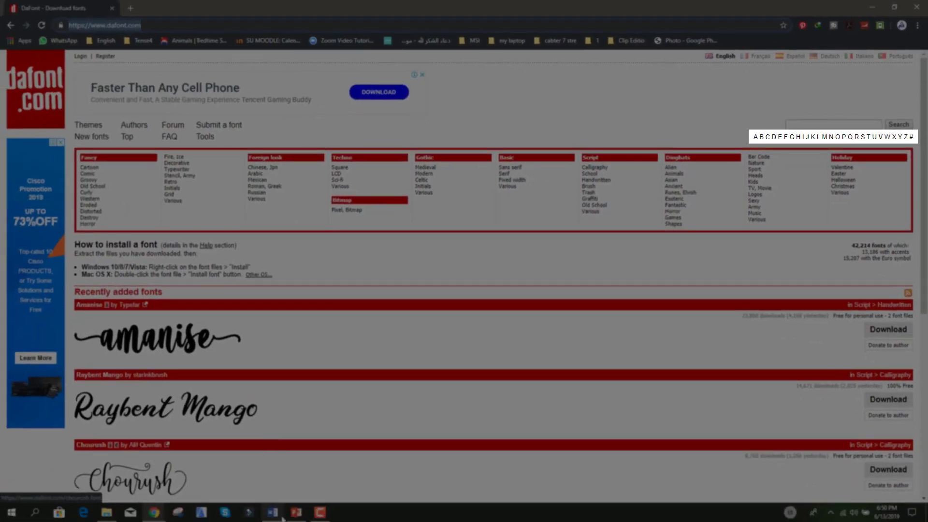
- View the recently used fonts in the Word document, then minimize Word to return to dafont.com
click(273, 512)
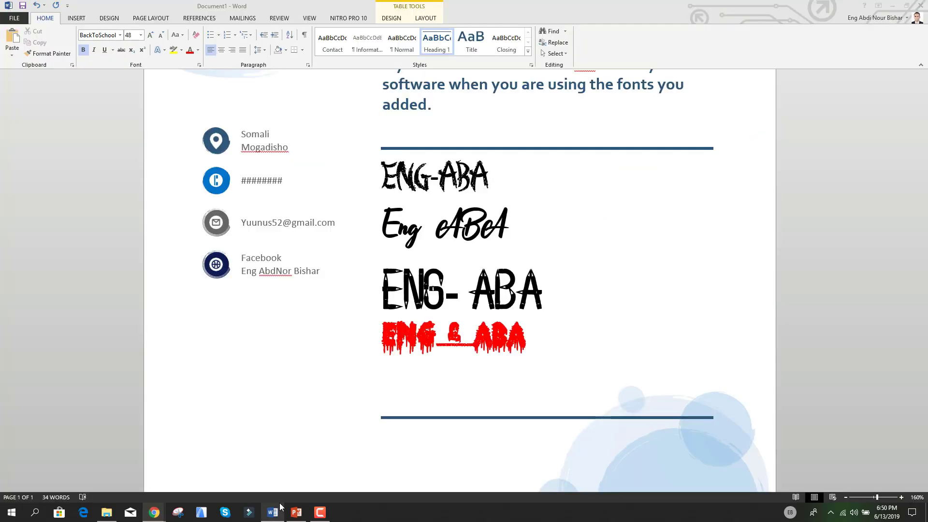
click(121, 36)
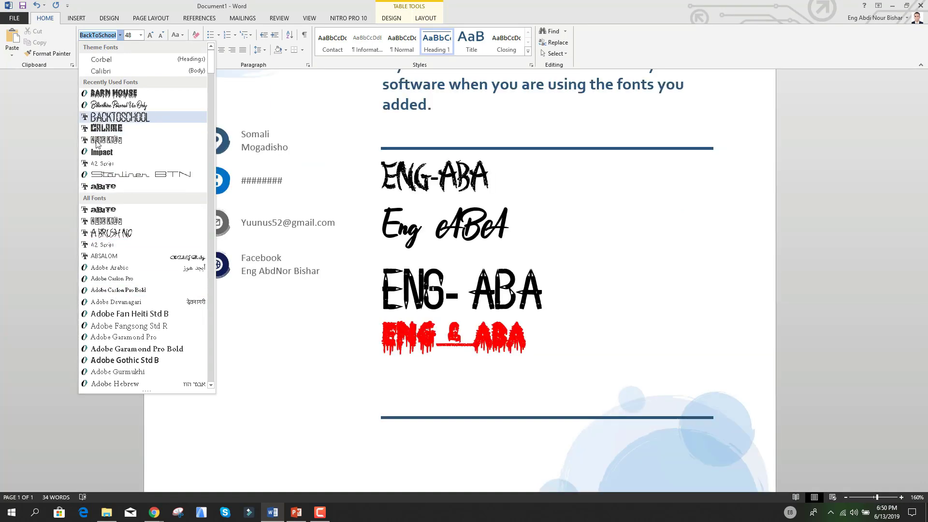
click(891, 5)
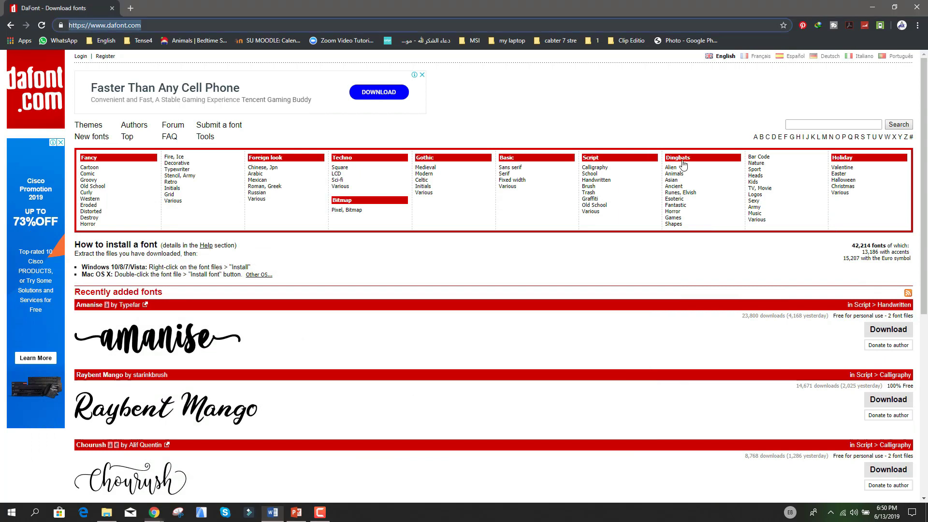
- Open the dafont.com list of fonts starting with the letter A and look through its first page
click(760, 138)
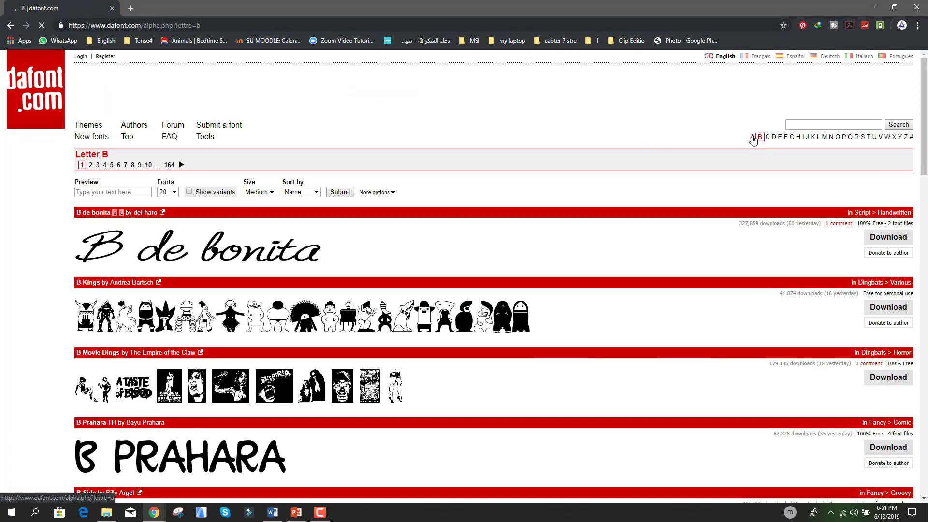
click(753, 139)
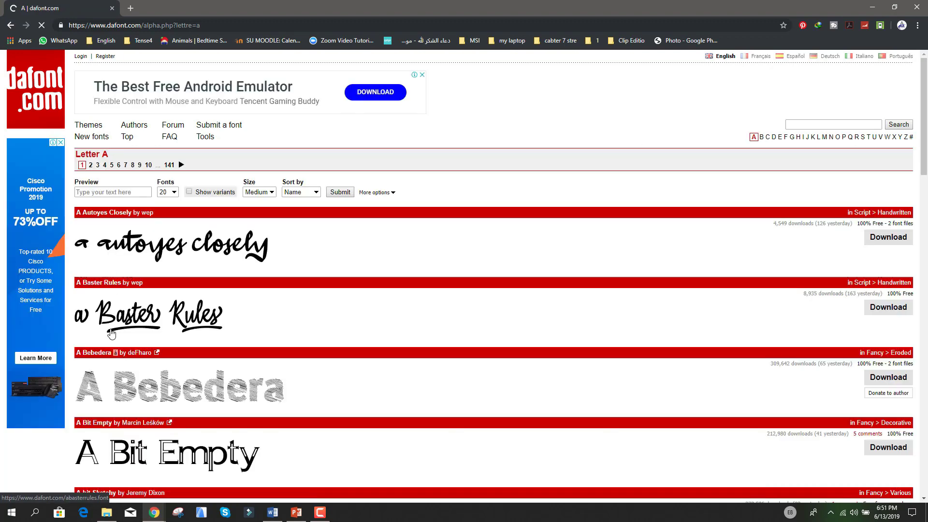
scroll(145, 299, down, 4)
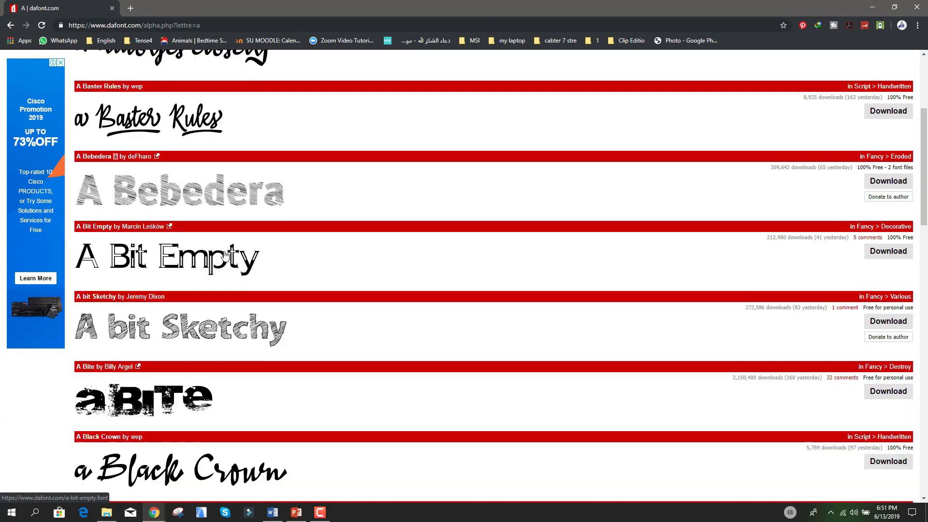
scroll(226, 255, down, 4)
scroll(101, 225, down, 16)
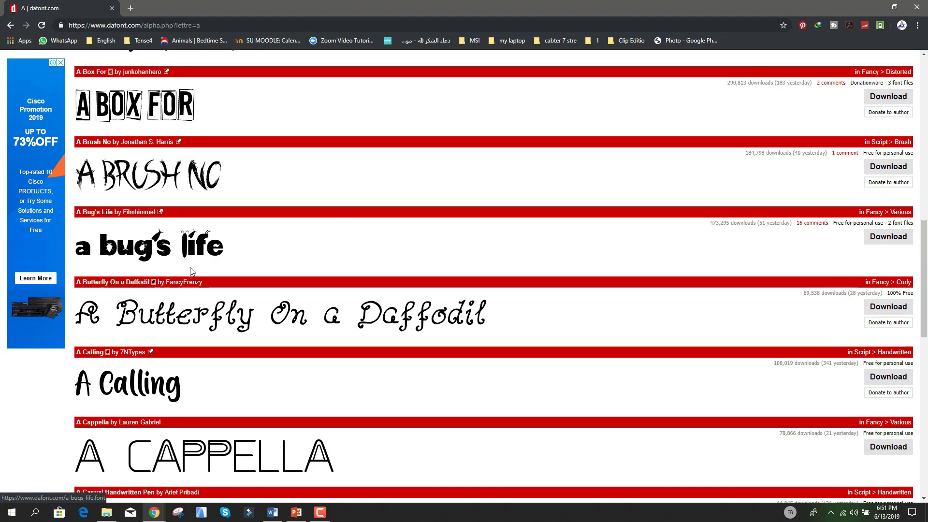
scroll(177, 228, up, 2)
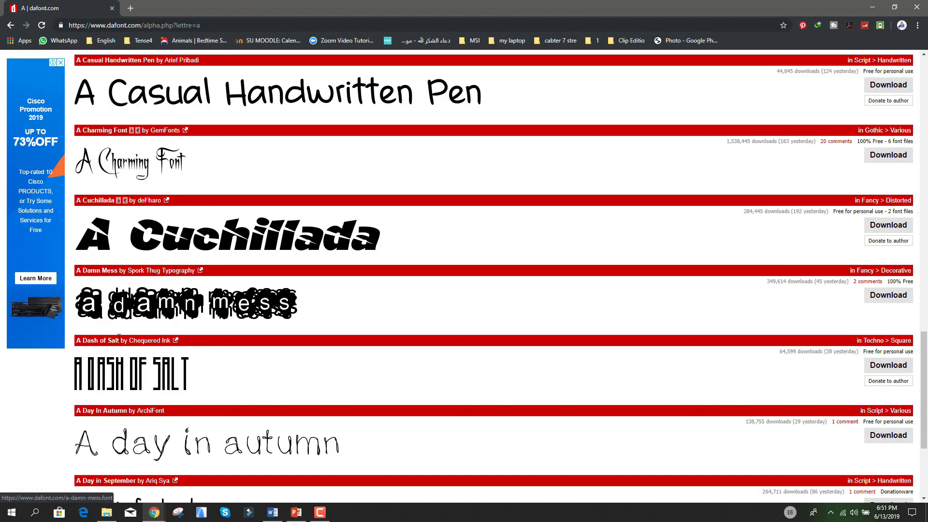
scroll(119, 337, down, 4)
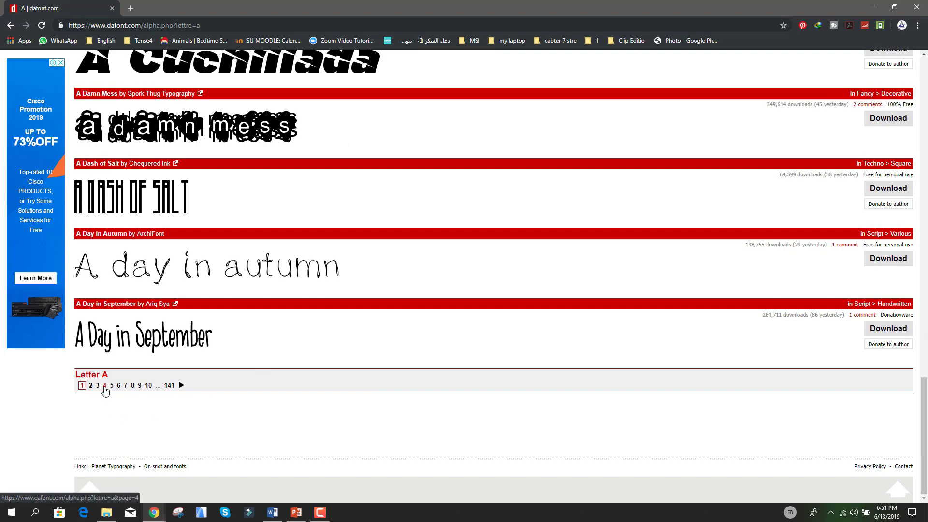
- Look through page 4 of the letter A fonts and open page 10 of the list
click(105, 390)
scroll(135, 382, down, 4)
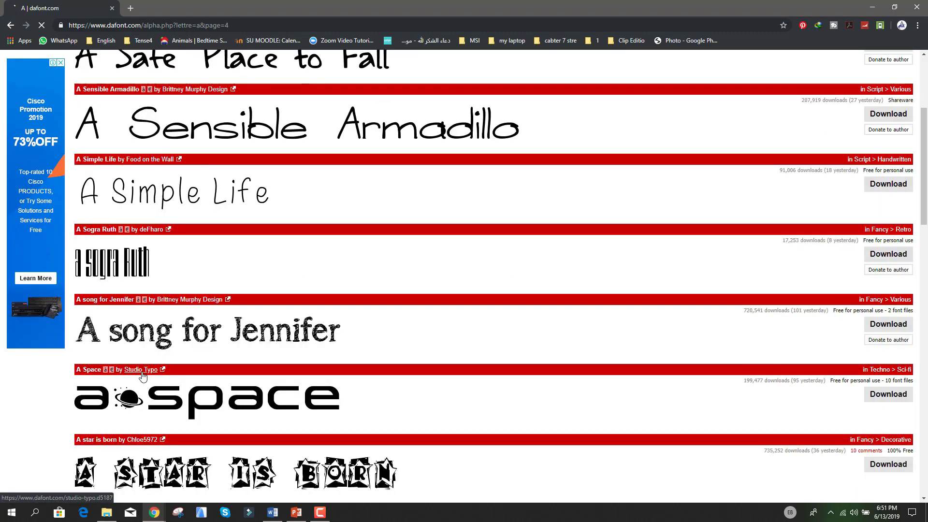
scroll(142, 376, down, 7)
scroll(149, 368, up, 1)
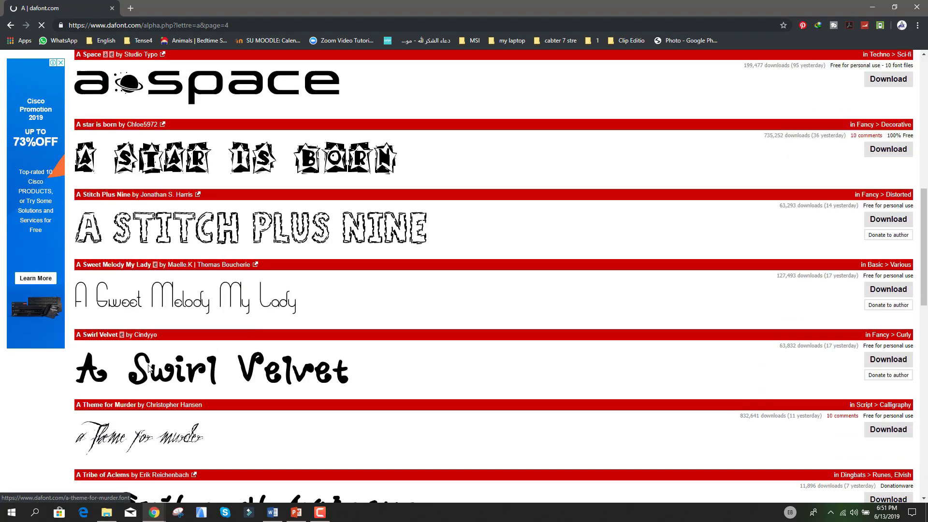
scroll(149, 368, up, 2)
scroll(172, 182, down, 9)
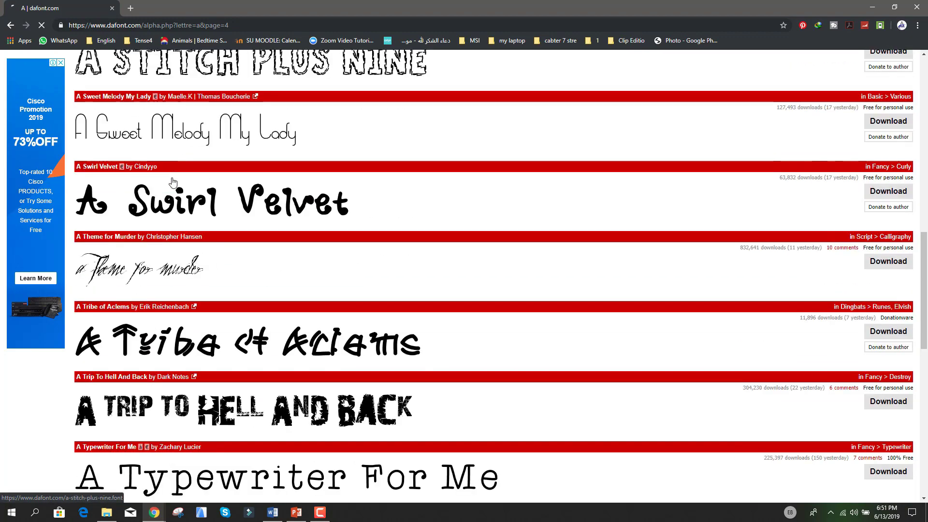
scroll(172, 178, down, 4)
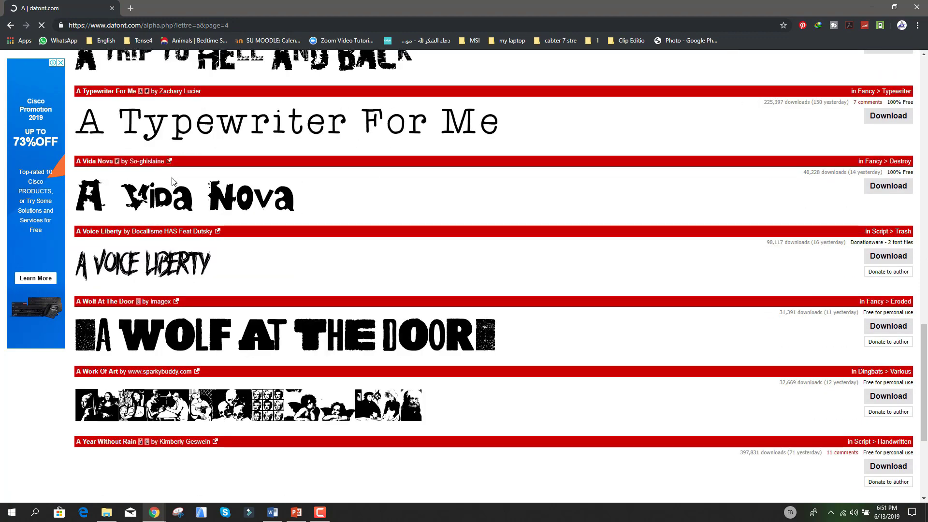
scroll(173, 181, down, 4)
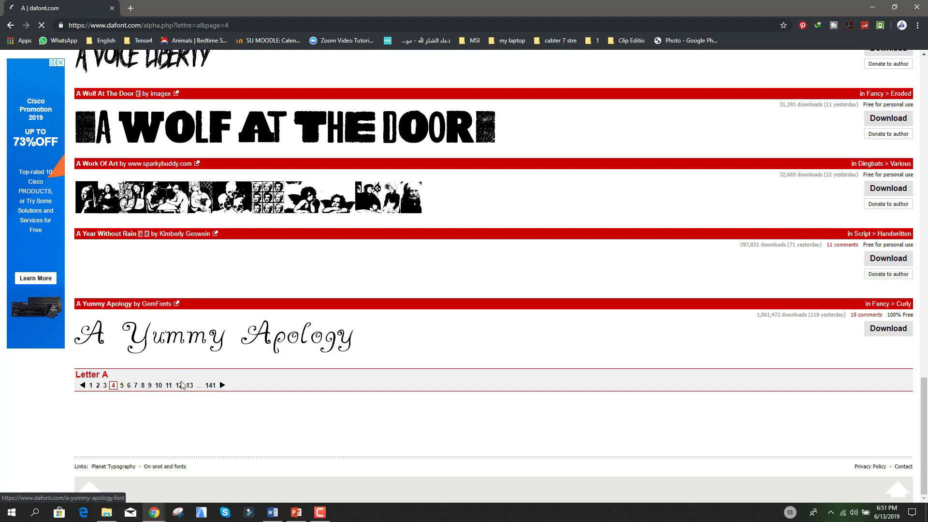
click(158, 385)
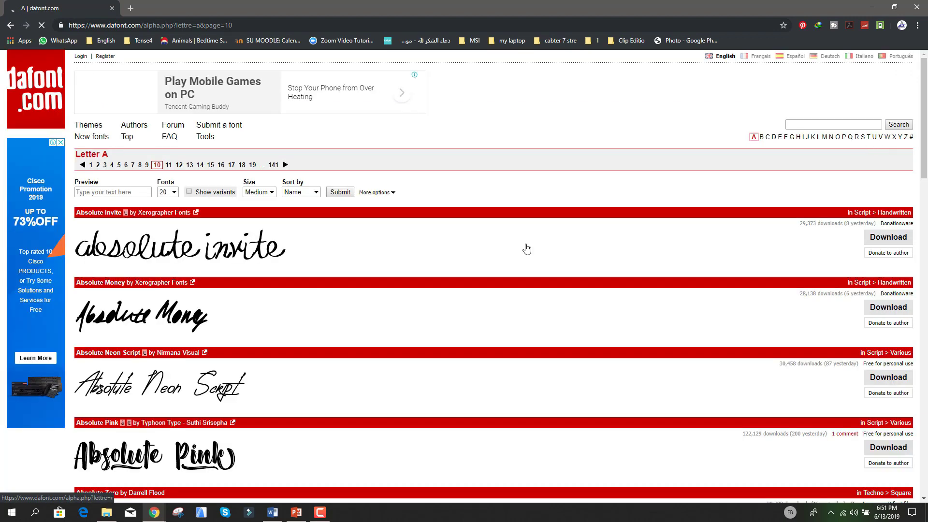
- Download the Absolute Zero font from page 10 of the list, saving absolute_zero.zip in the Downloads\Compressed\Fonts folder
scroll(525, 249, down, 5)
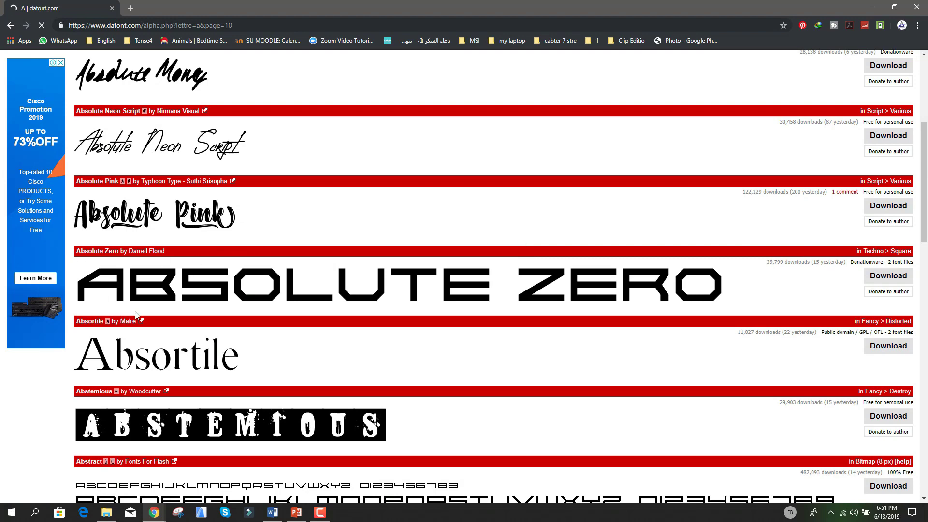
scroll(175, 270, down, 5)
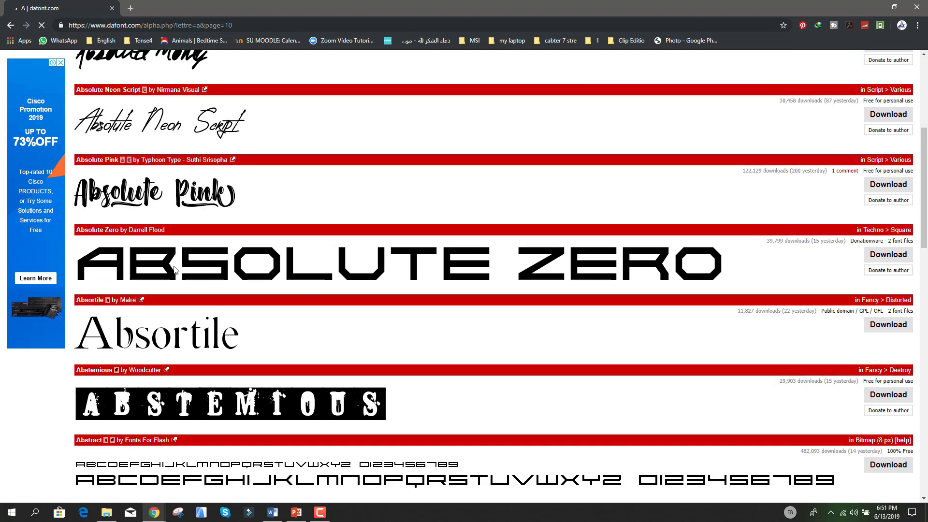
scroll(209, 261, up, 3)
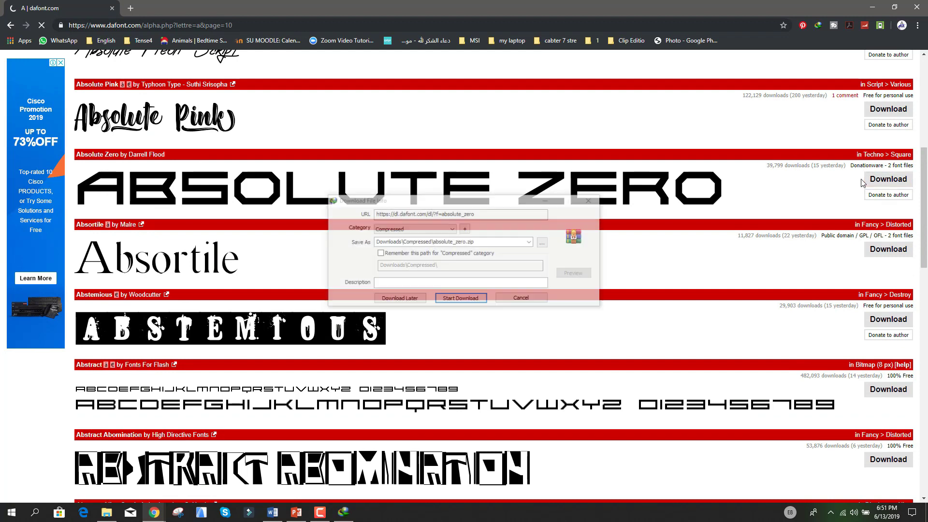
click(543, 243)
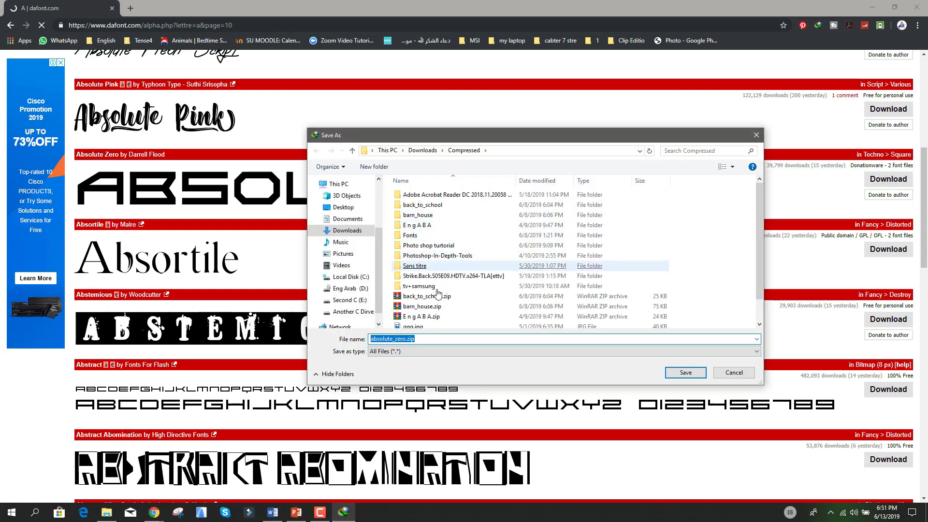
scroll(454, 290, down, 1)
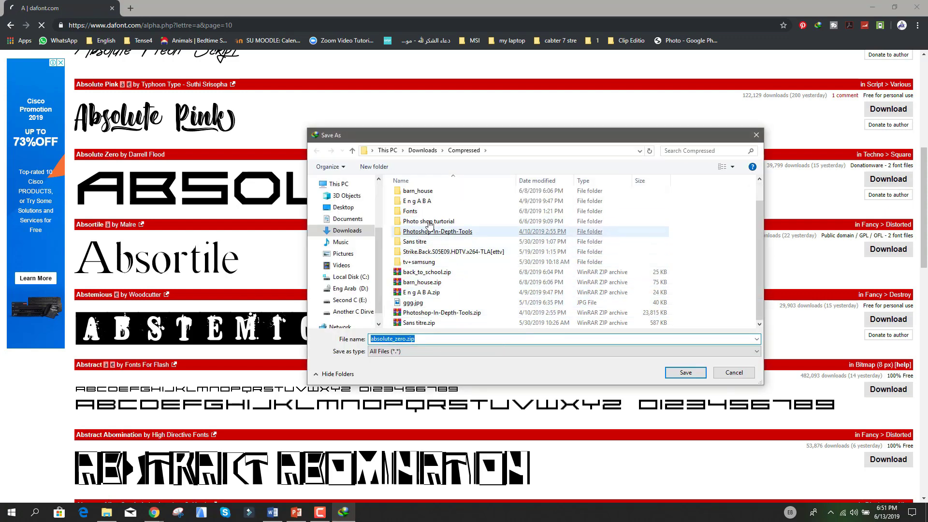
double_click(411, 210)
scroll(470, 285, down, 5)
click(395, 339)
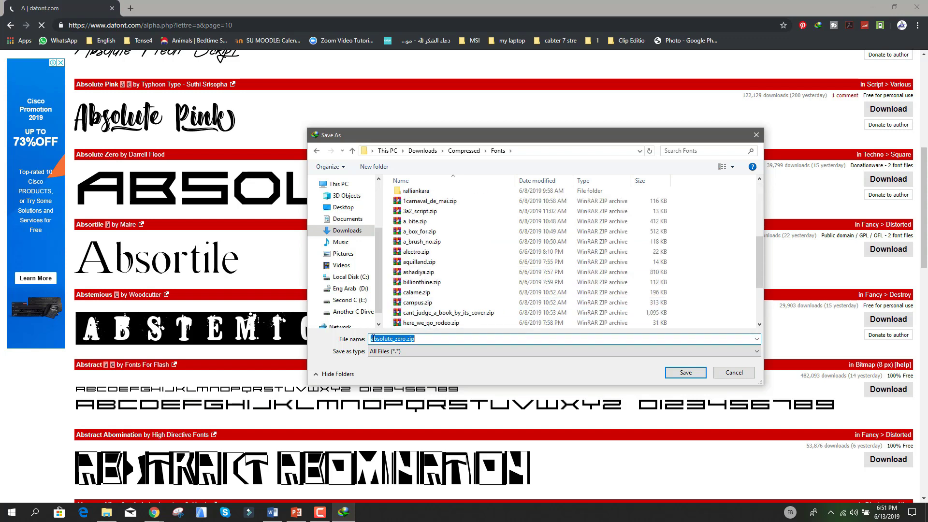
click(691, 375)
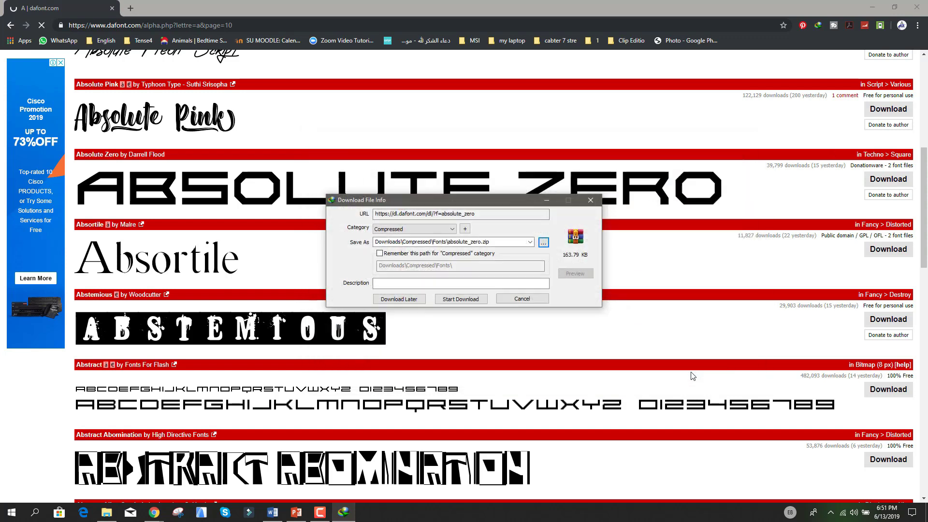
click(461, 300)
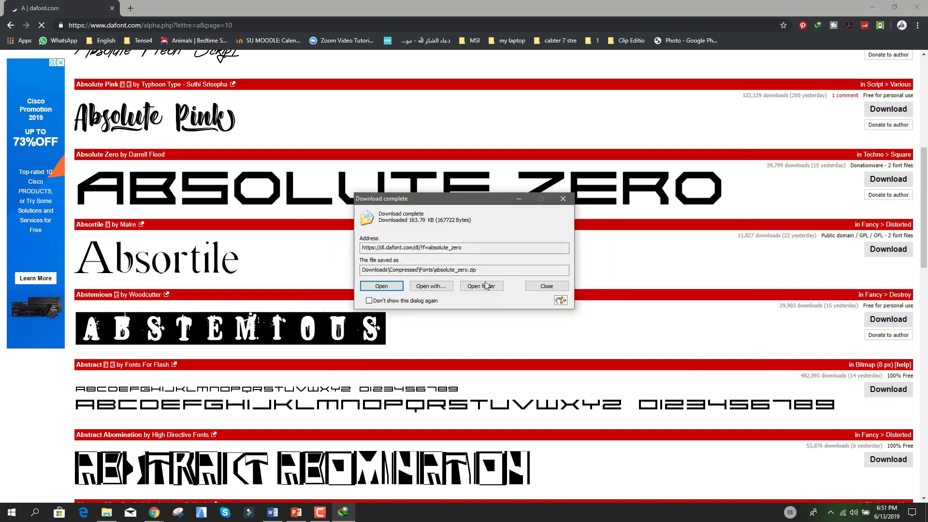
- Open the download's folder, extract absolute_zero.zip to its own absolute_zero folder and open that folder
click(481, 285)
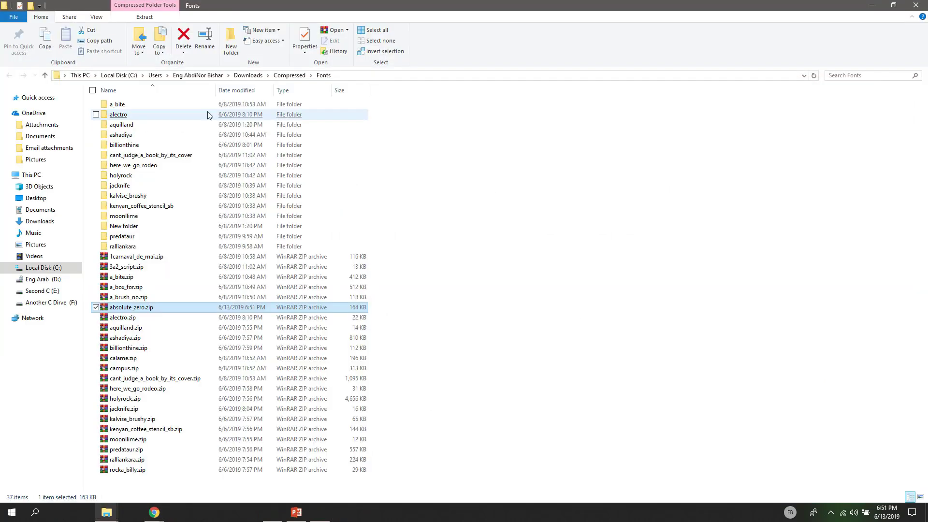
right_click(155, 308)
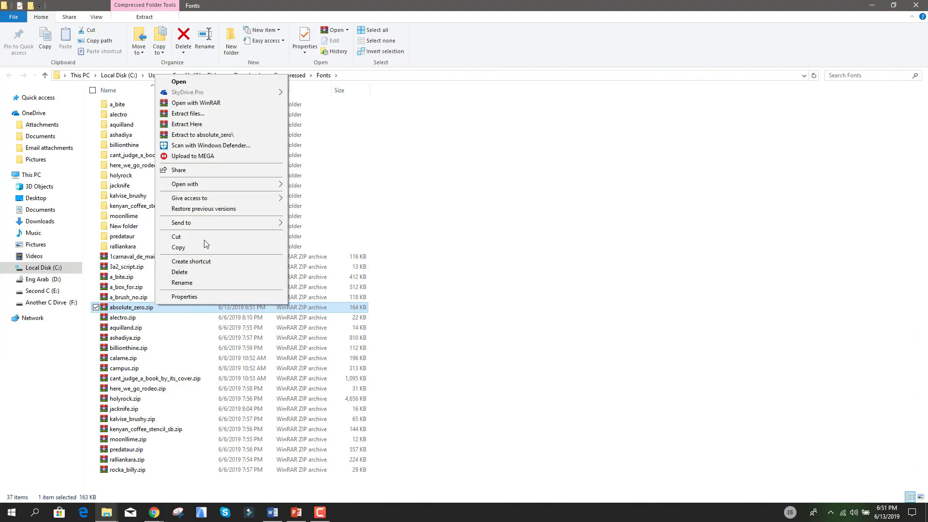
click(210, 134)
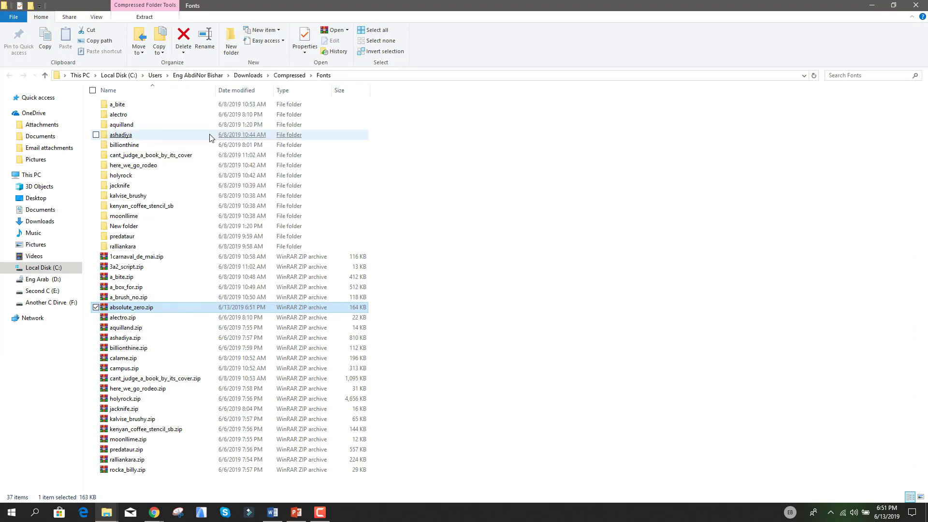
double_click(142, 112)
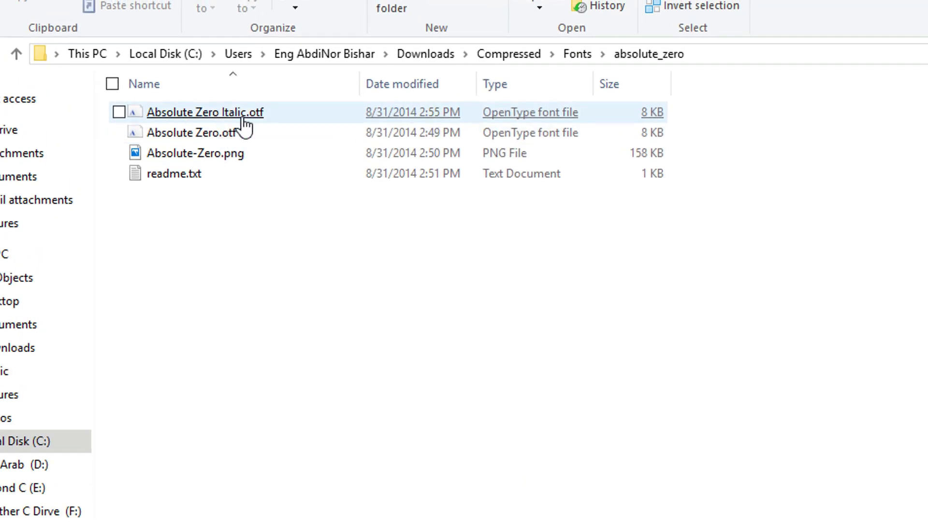
- Open Absolute Zero Italic.otf, install the font and close its preview window
click(265, 119)
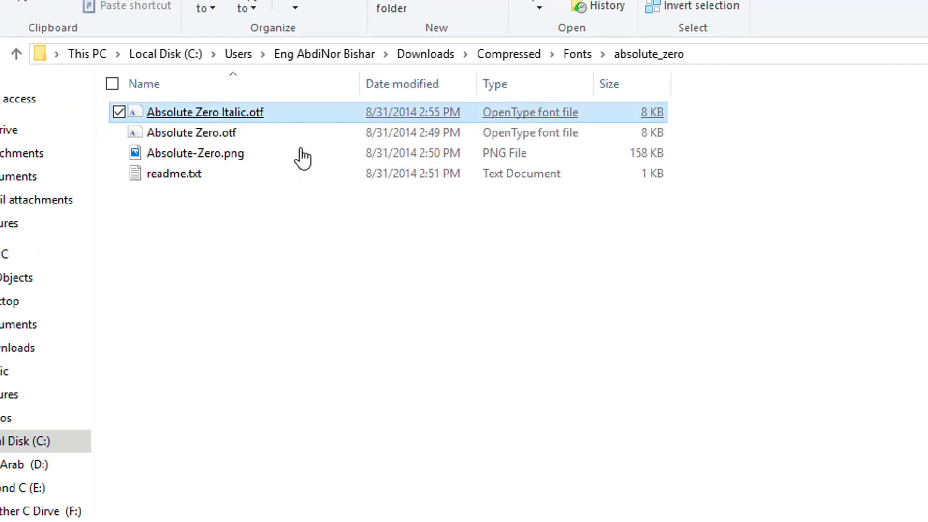
click(351, 518)
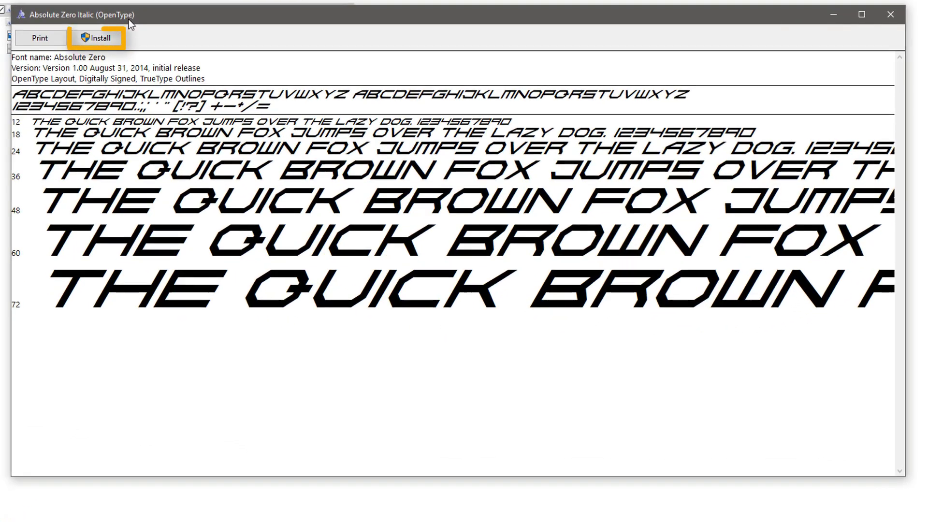
click(100, 39)
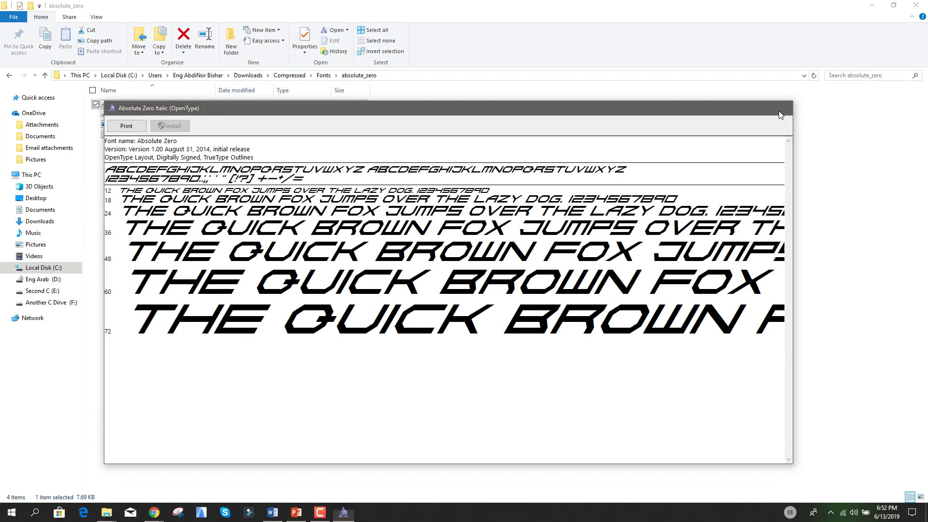
click(891, 15)
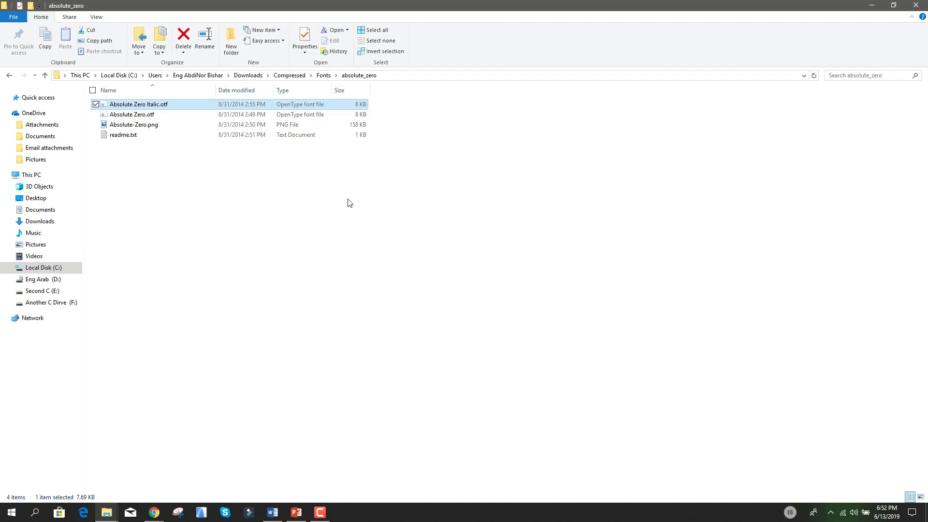
- Switch to the Word document, save it on the Desktop as Eng.docx and close Word
click(272, 512)
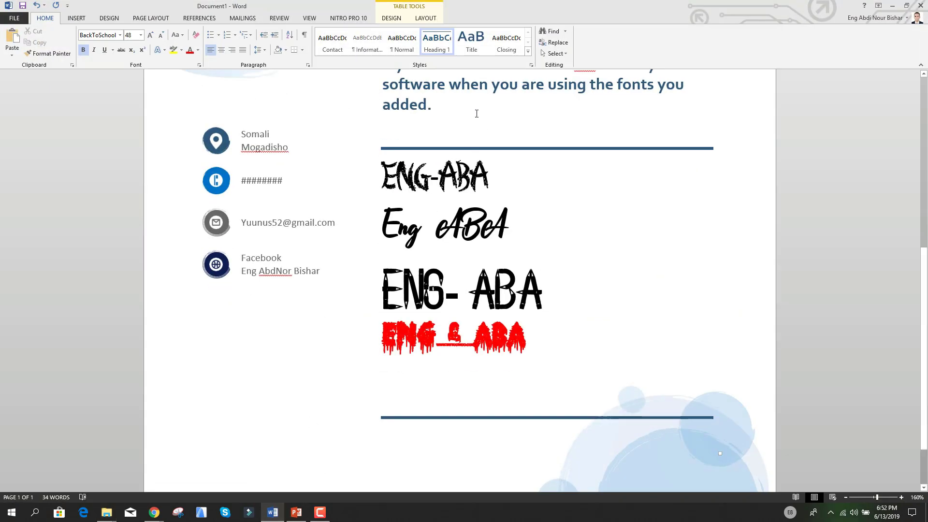
click(14, 18)
click(33, 99)
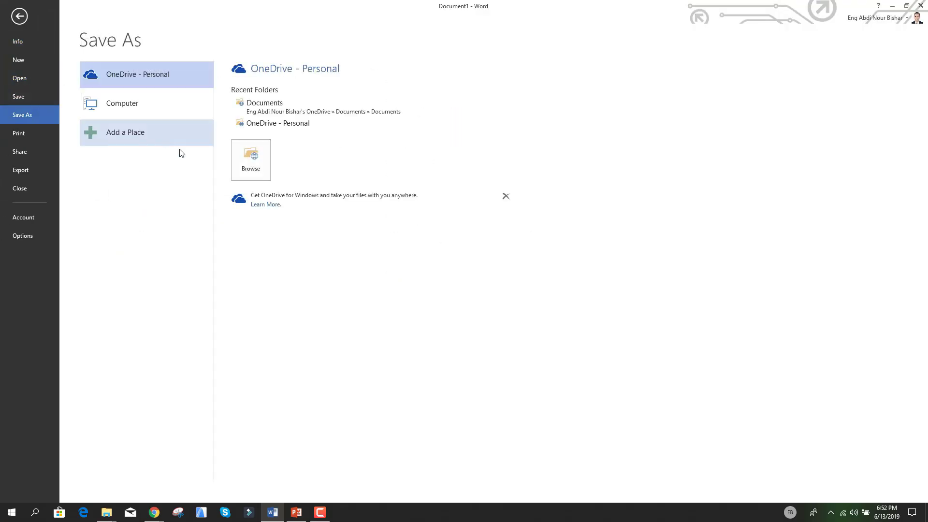
click(159, 108)
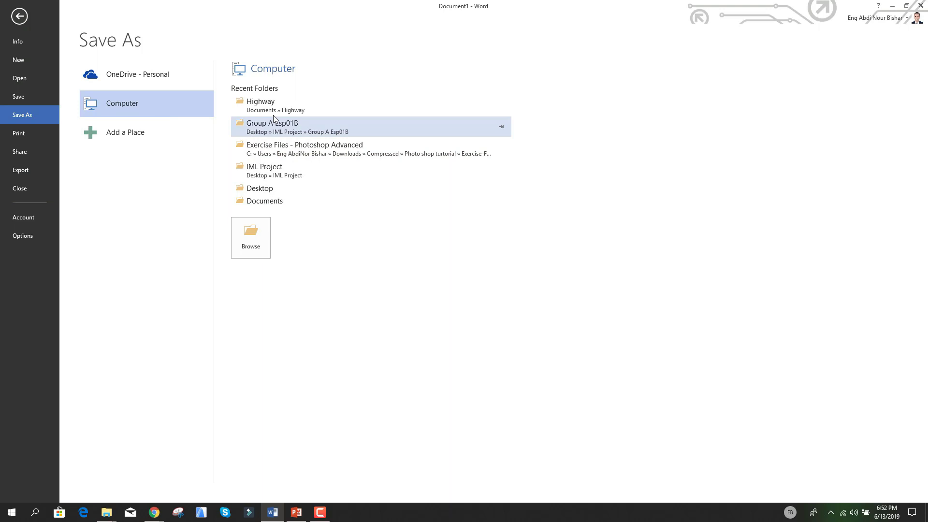
click(260, 190)
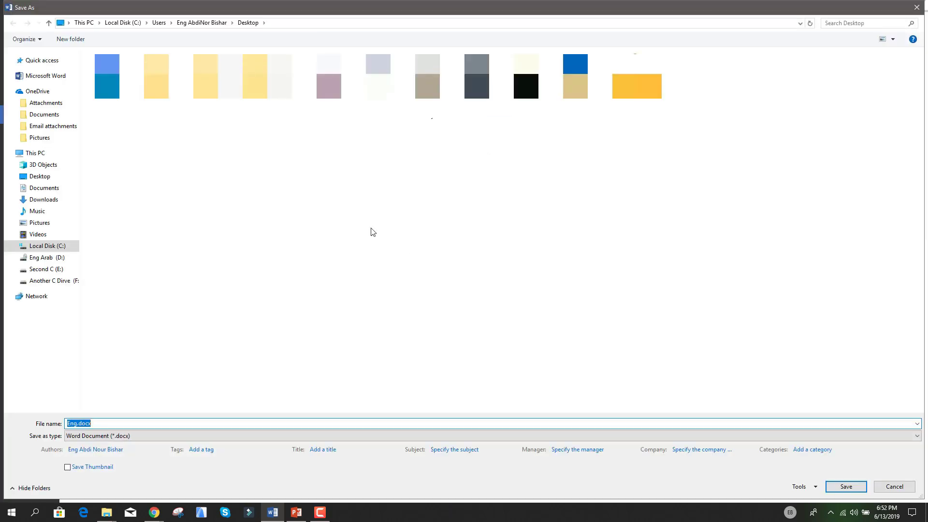
click(39, 175)
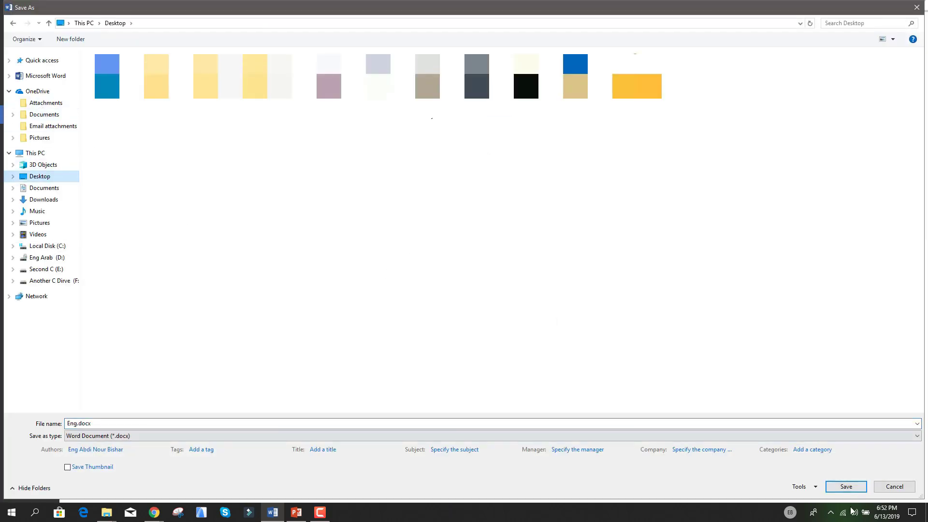
click(847, 487)
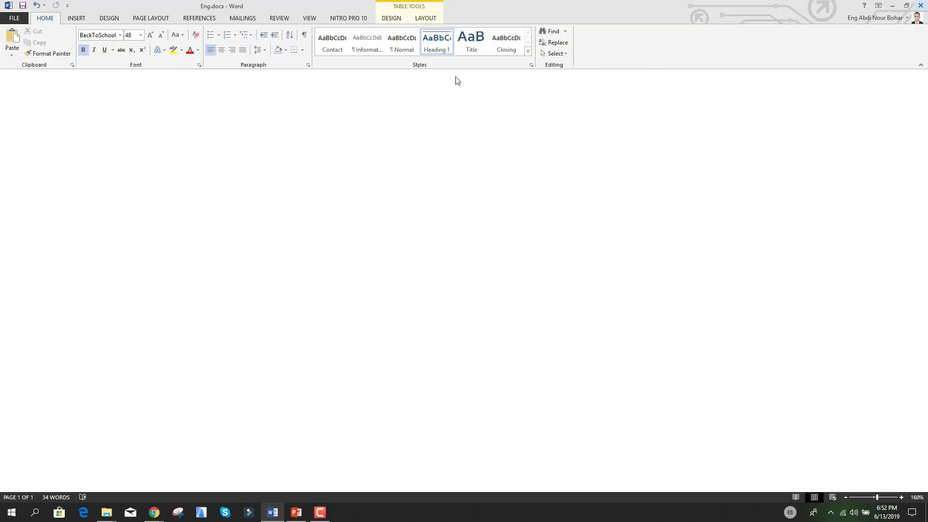
- Switch to PowerPoint, save a copy of the presentation on the Desktop as Wedding PPT.pptx and close PowerPoint
click(273, 513)
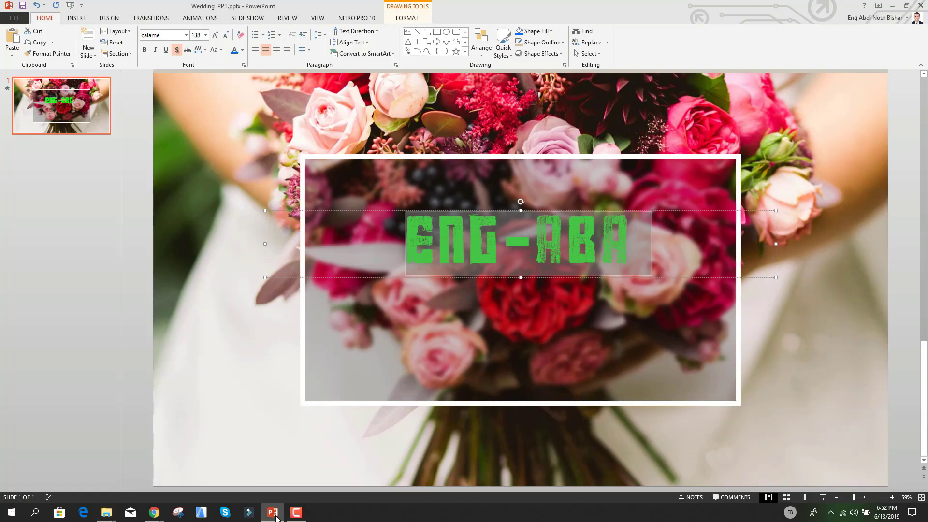
click(21, 18)
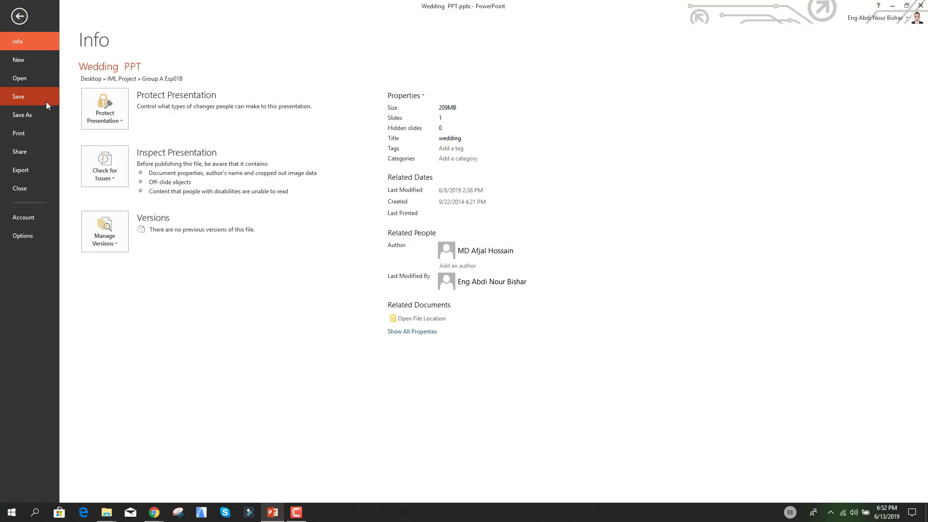
click(40, 114)
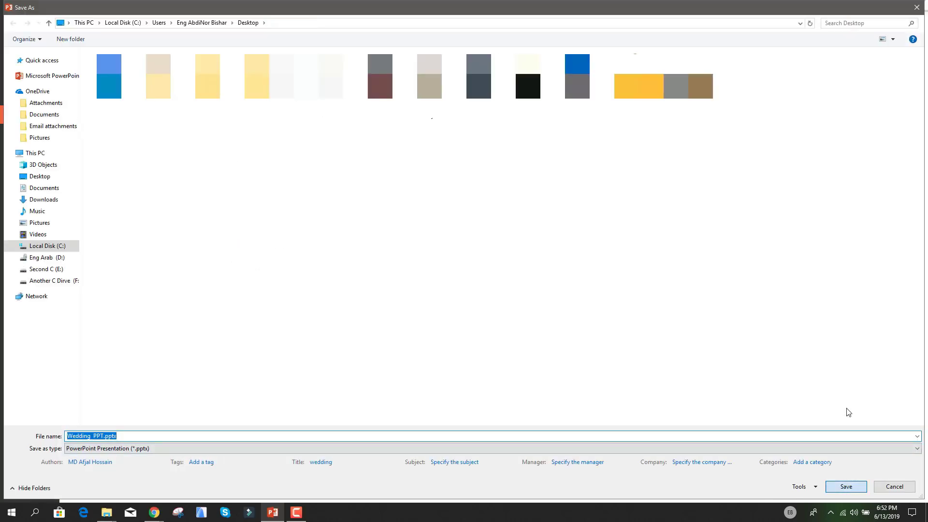
key(Escape)
key(Escape)
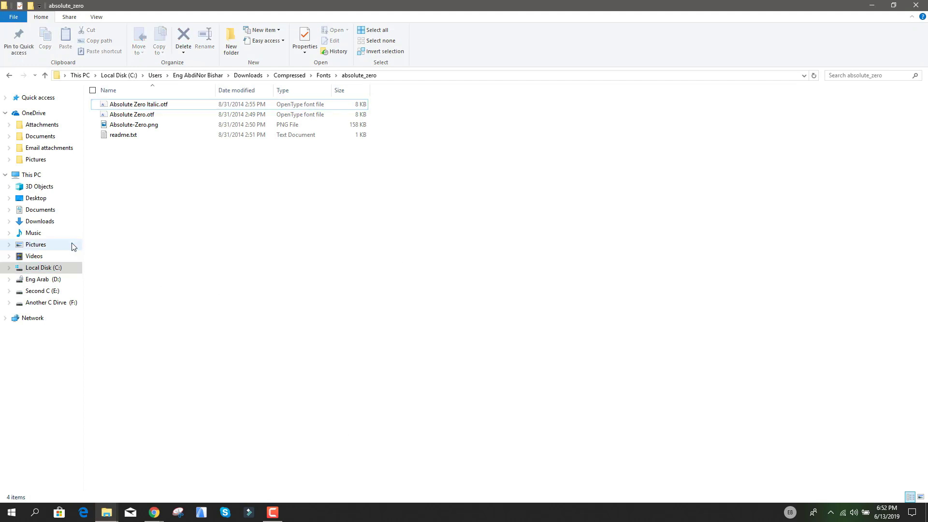
- Open Eng.docx and Wedding PPT.pptx from the Desktop folder in File Explorer and bring the Word document to the front
click(40, 198)
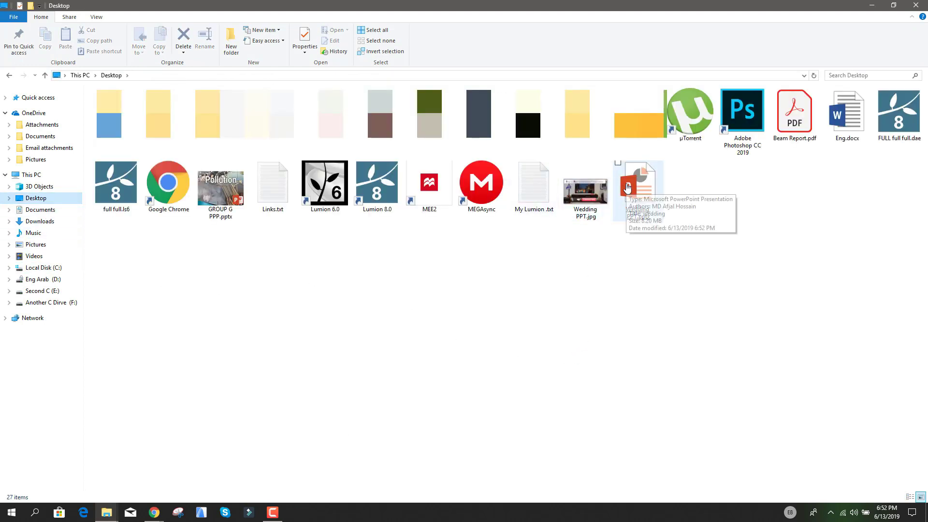
double_click(847, 107)
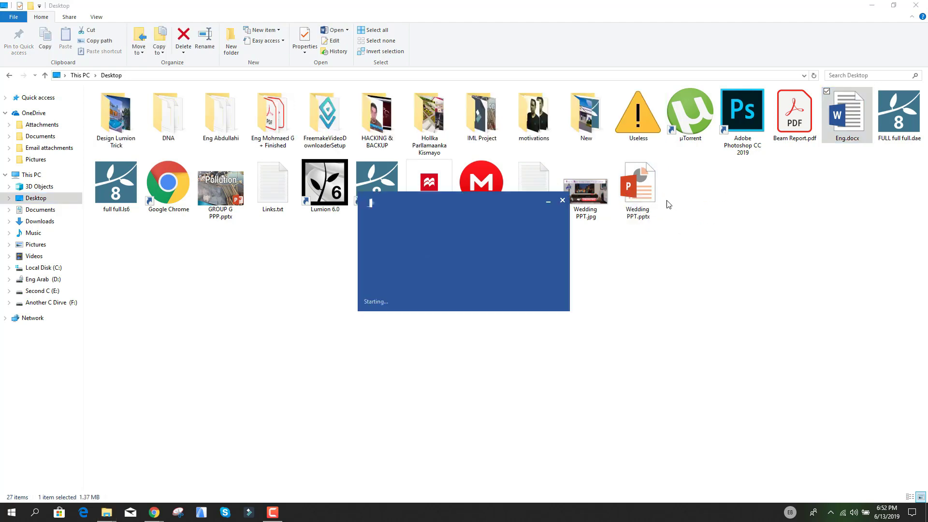
double_click(621, 223)
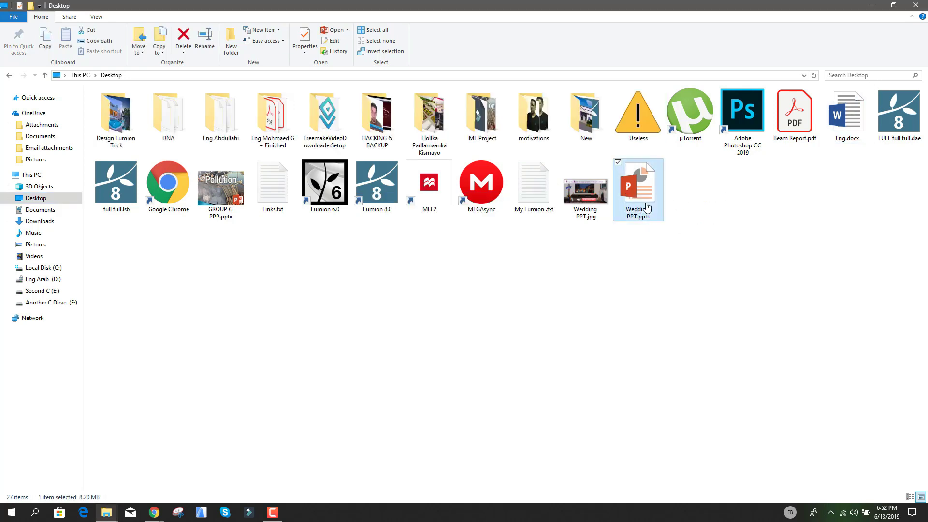
click(295, 511)
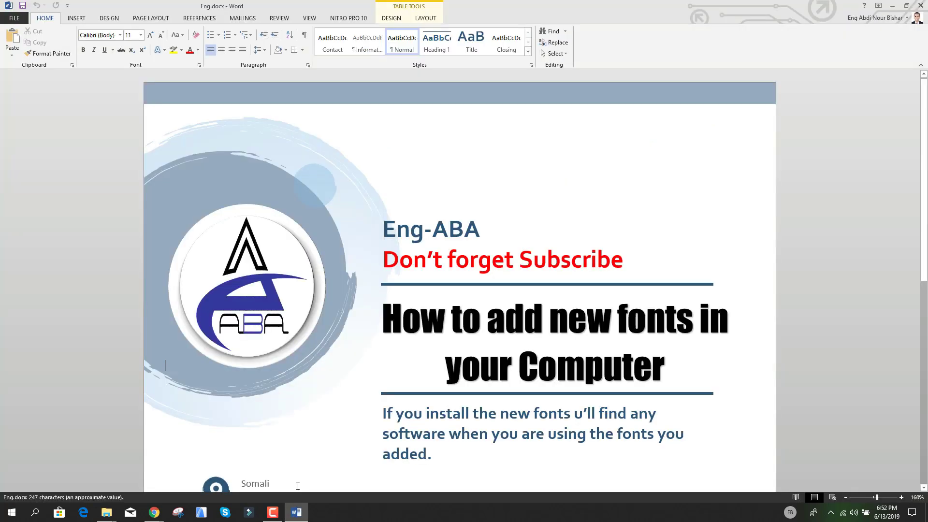
- Apply the Absolute Zero font to the red sample line at the end of the Word document and deselect it
scroll(477, 281, down, 8)
scroll(531, 368, up, 2)
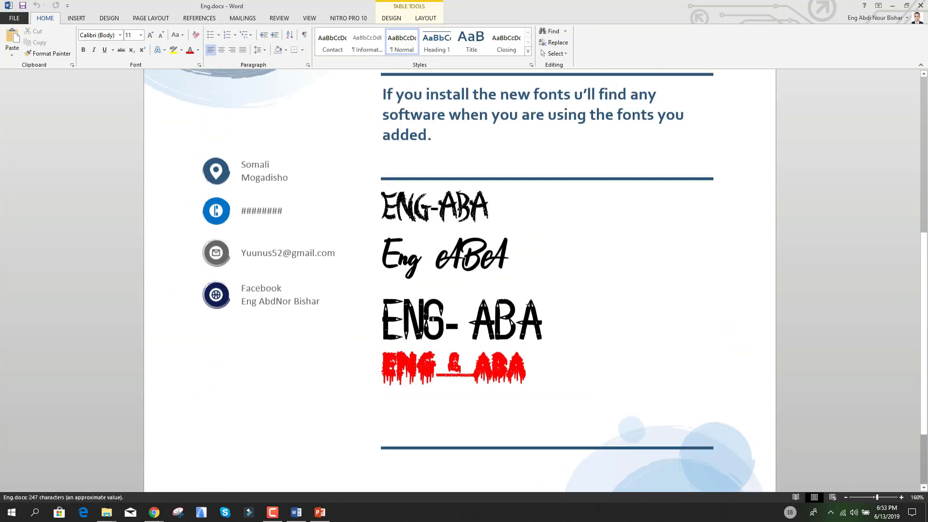
drag(543, 386, 382, 382)
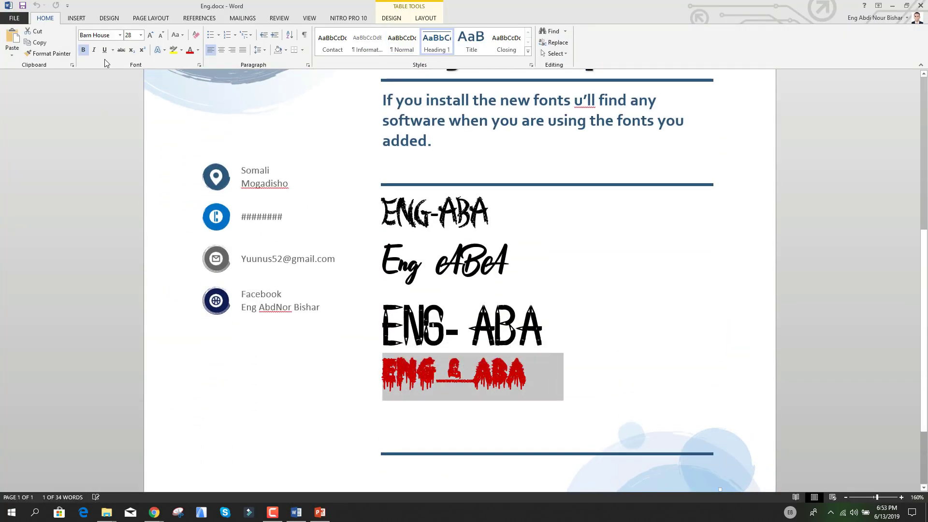
click(120, 35)
scroll(130, 145, down, 6)
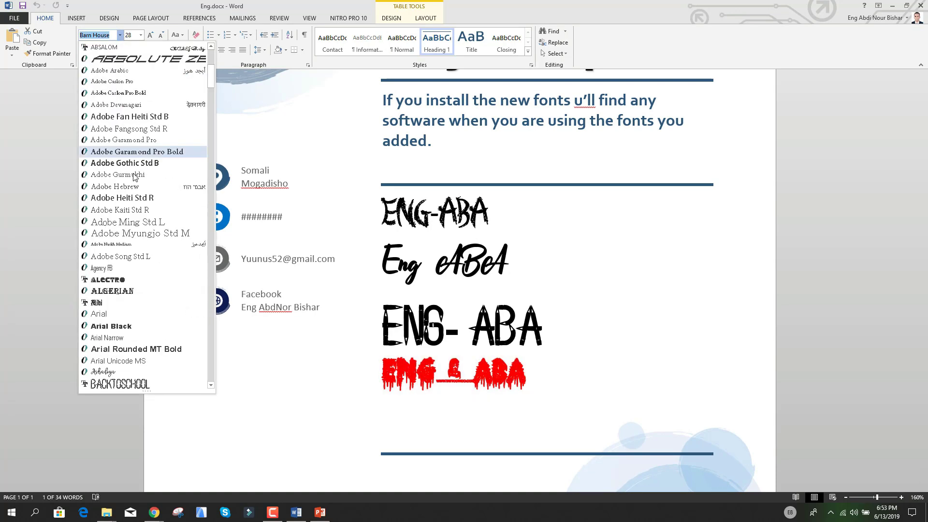
scroll(134, 178, up, 3)
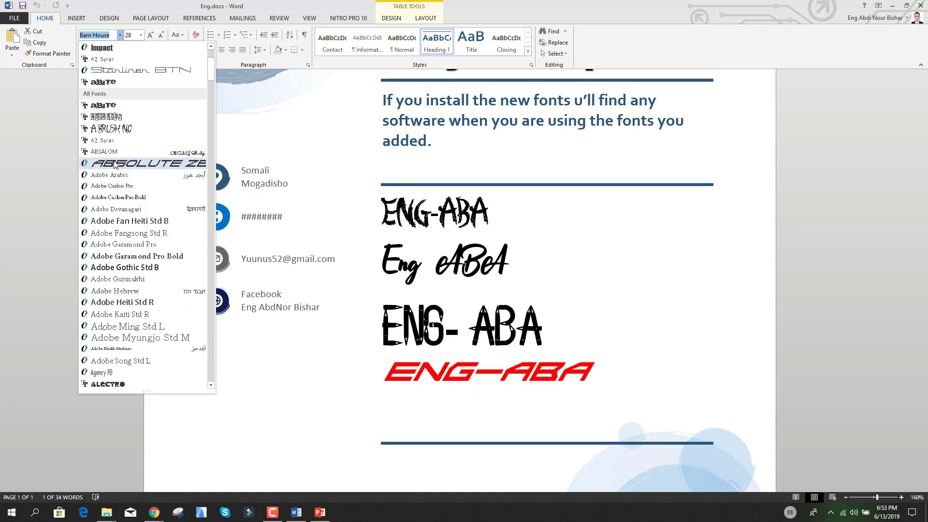
click(114, 165)
click(546, 409)
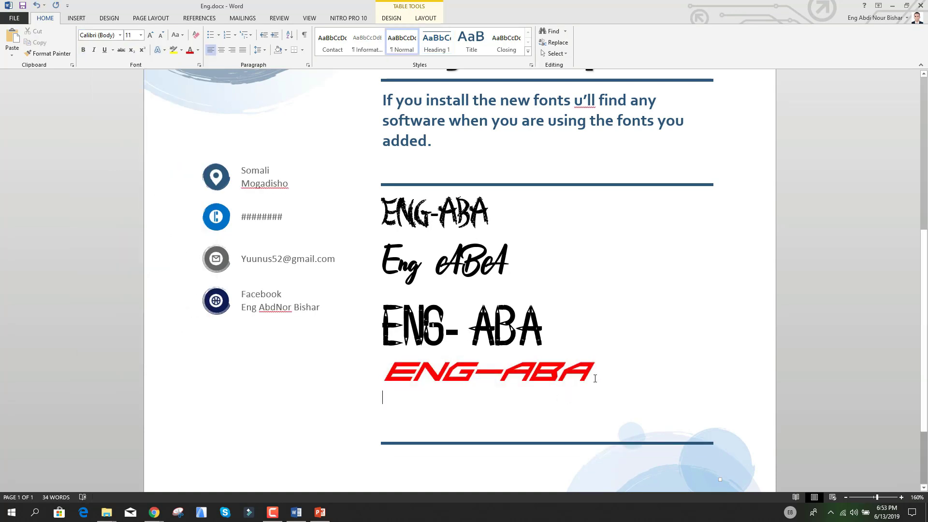
- Color the final letter A of the last ENG-ABA sample line black and the letter B before it light blue
double_click(567, 379)
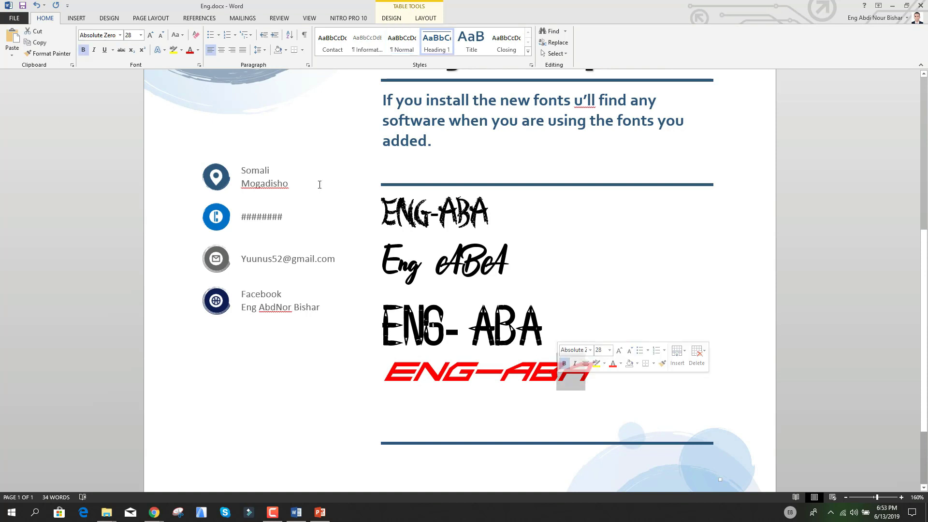
click(197, 50)
click(198, 84)
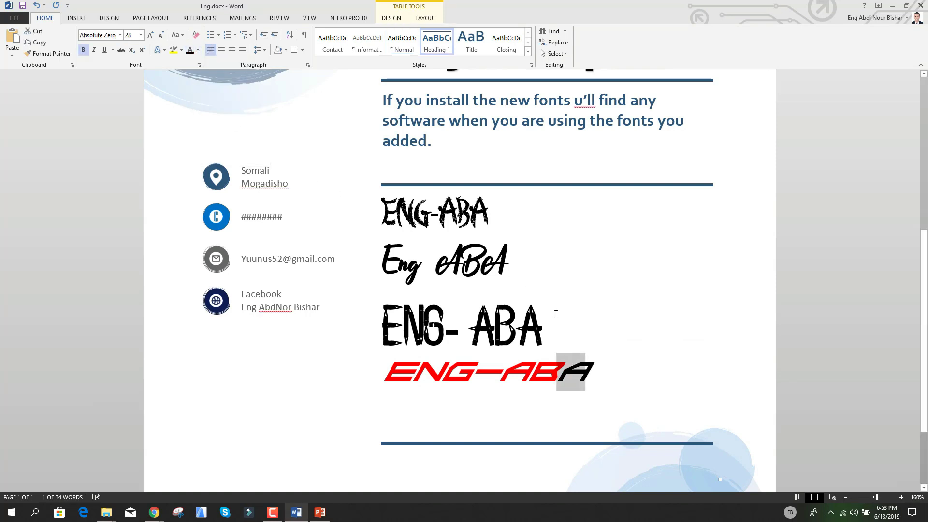
click(569, 378)
double_click(539, 379)
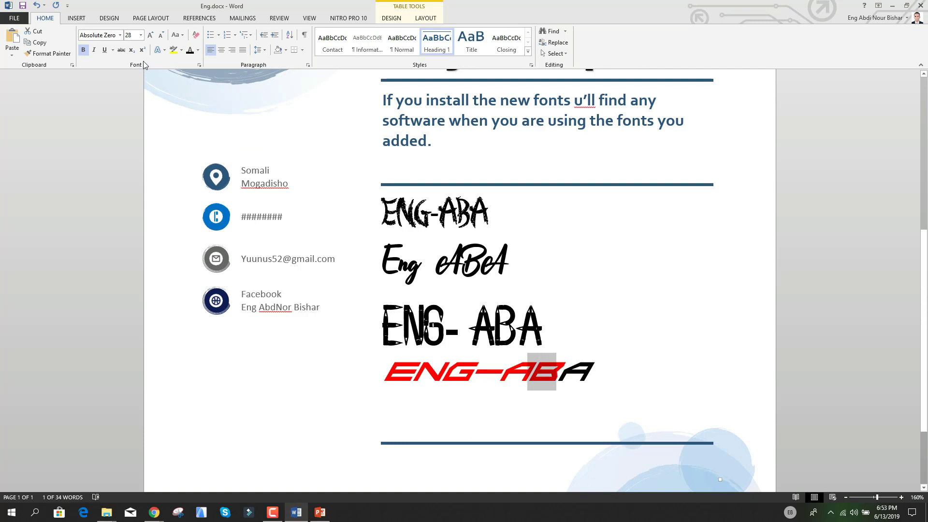
click(198, 49)
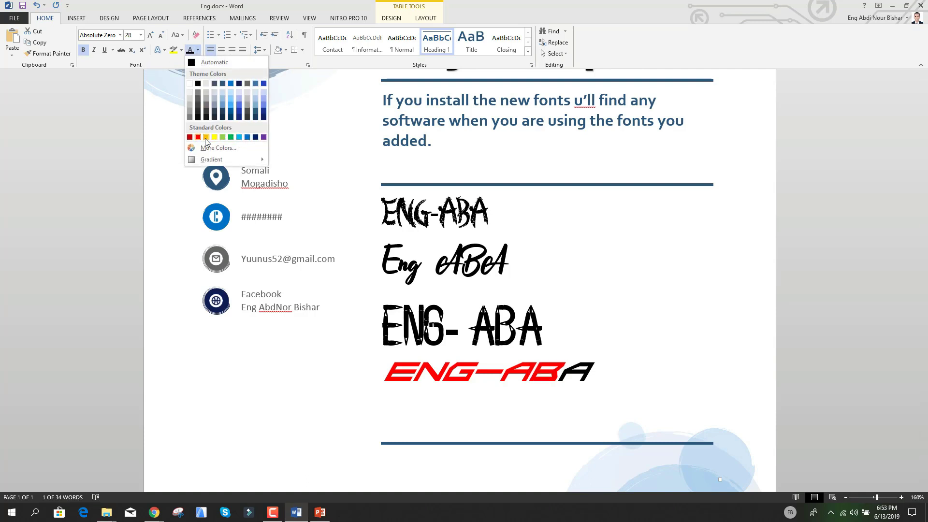
key(Escape)
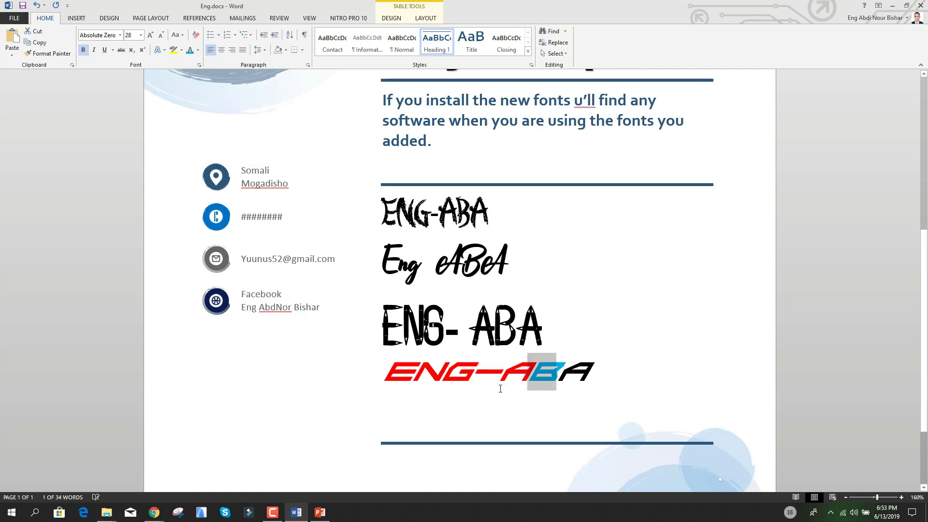
- Color the ENG part of the last sample line green and deselect the text
click(483, 376)
drag(402, 375, 389, 370)
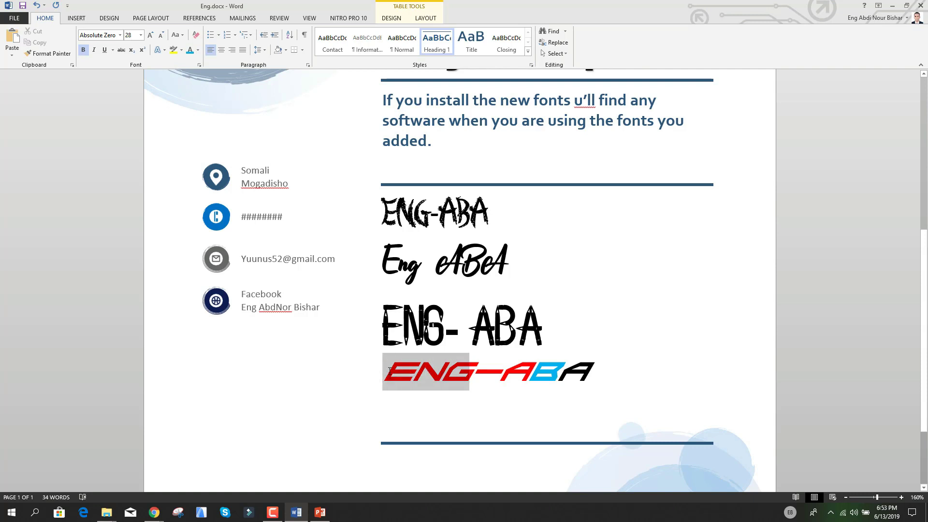
click(197, 50)
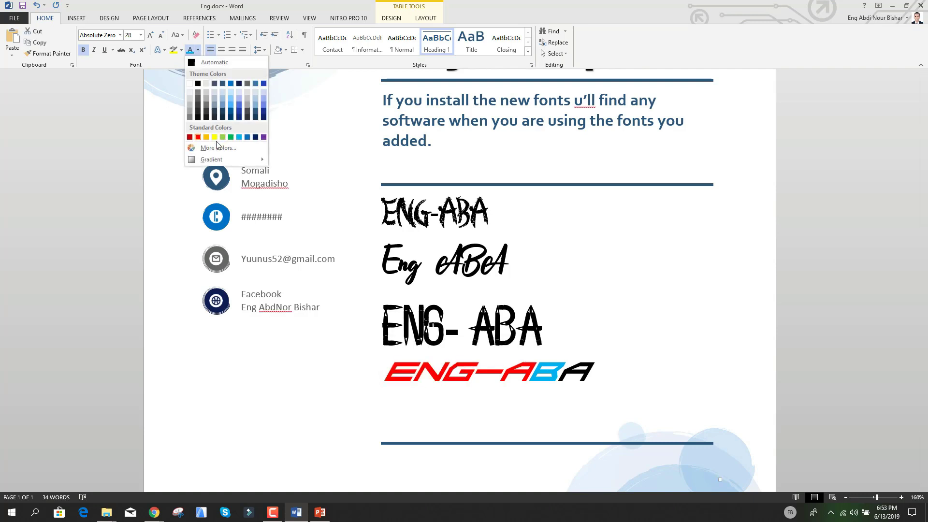
click(231, 138)
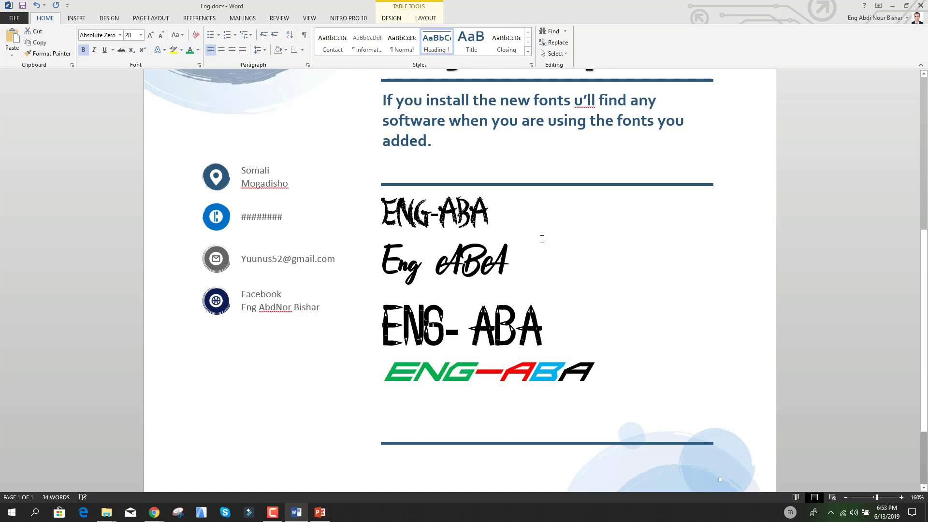
click(629, 382)
scroll(561, 382, down, 2)
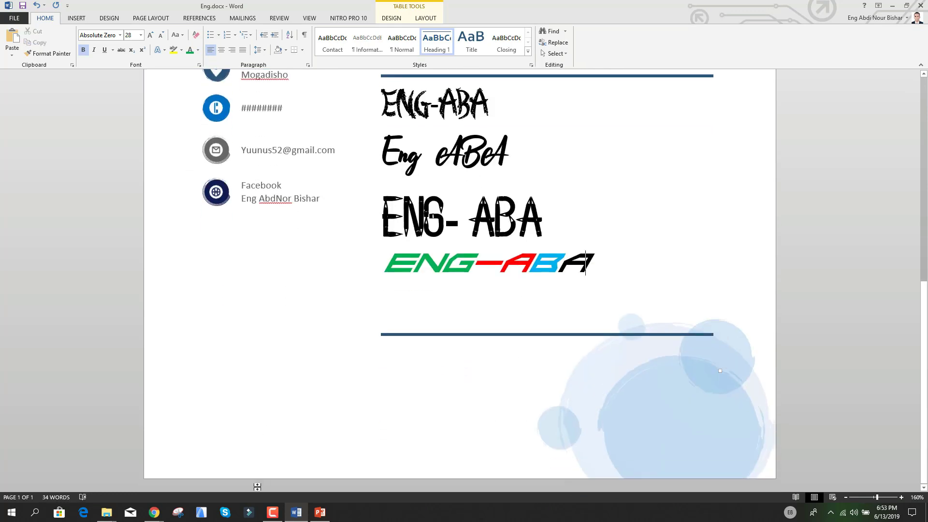
- Switch to the Wedding PPT presentation in PowerPoint, apply the Absolute Zero font to the green ENG-ABA slide text and deselect it
mouse_move(154, 513)
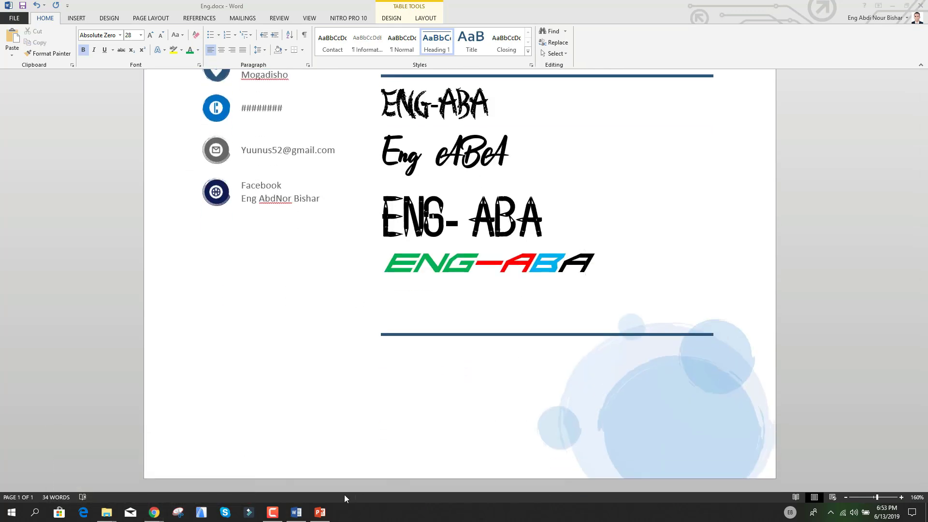
click(320, 513)
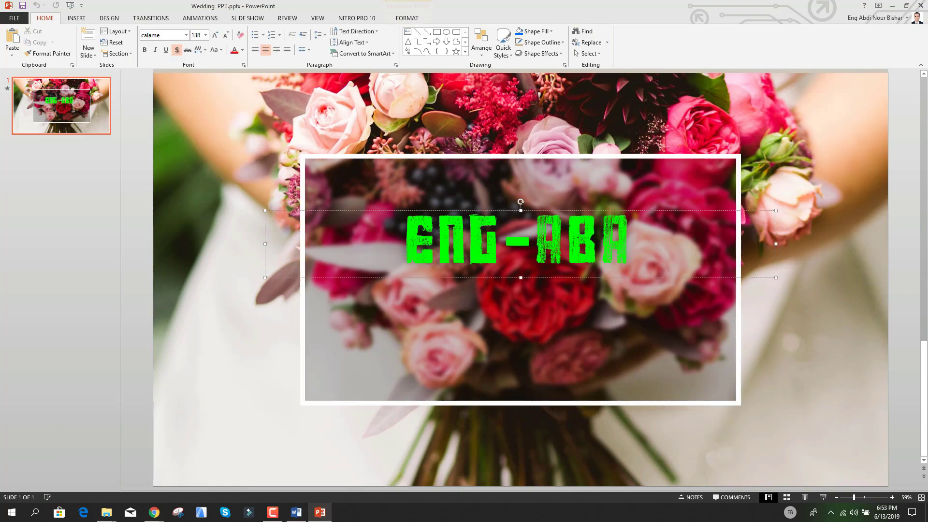
drag(627, 241, 317, 142)
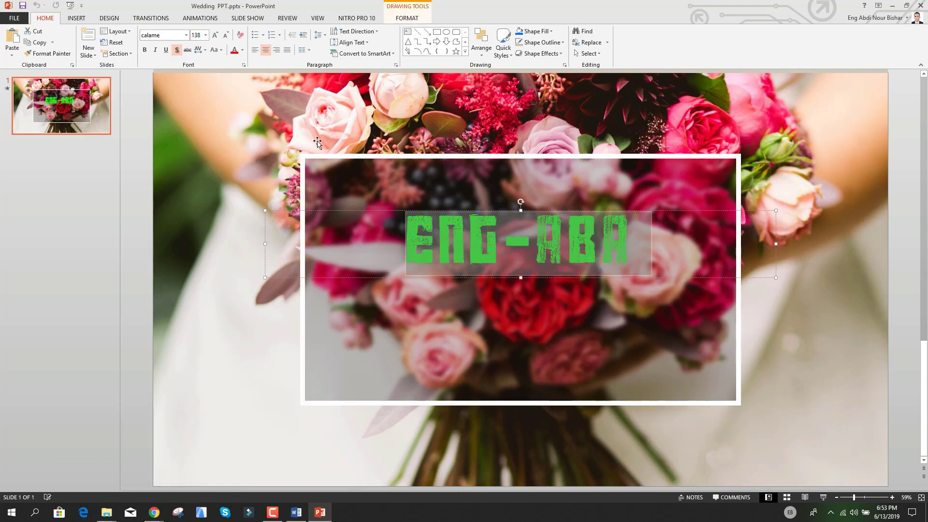
click(186, 35)
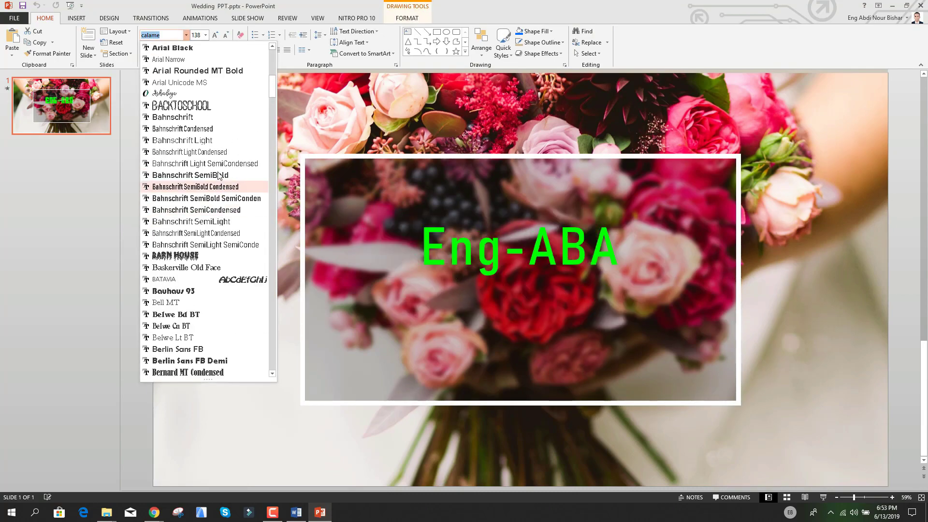
scroll(220, 176, up, 10)
click(183, 117)
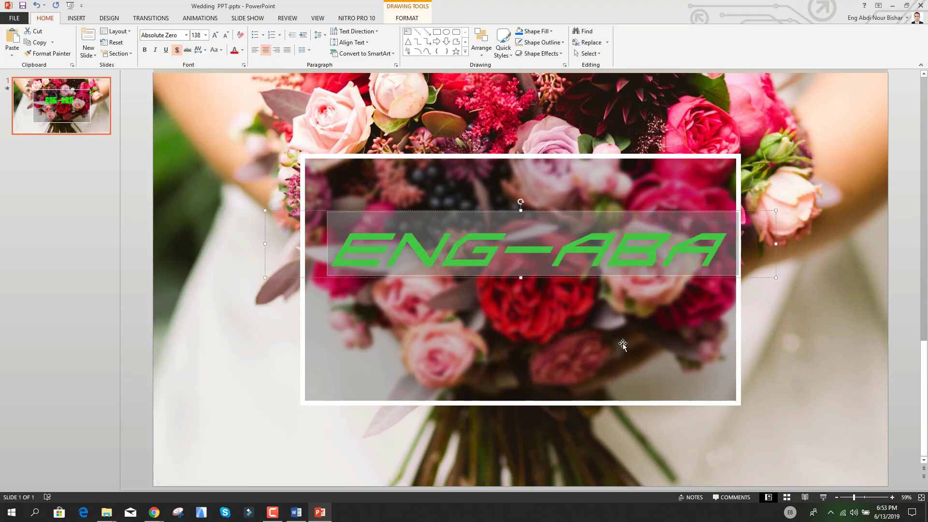
click(610, 333)
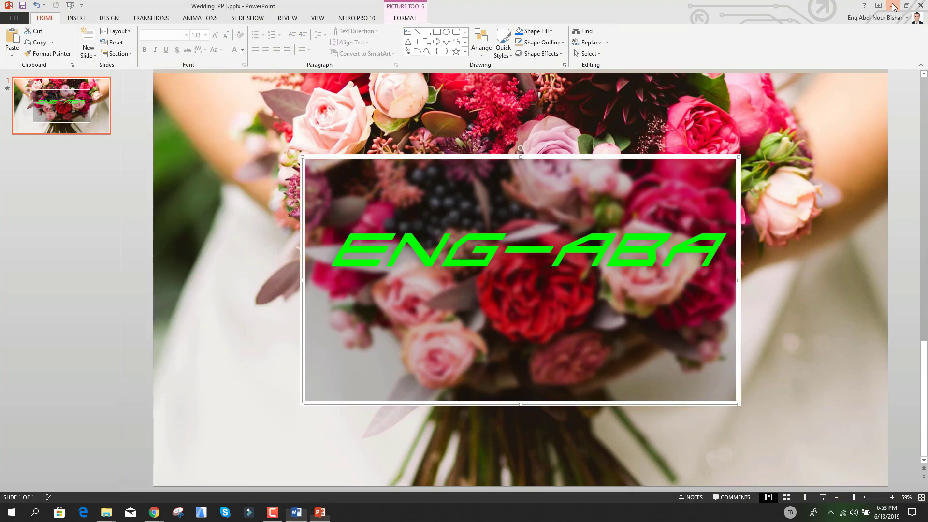
- Minimize PowerPoint to return to the Word document and select the red "Don't forget Subscribe" line near its beginning
click(893, 6)
scroll(476, 315, up, 7)
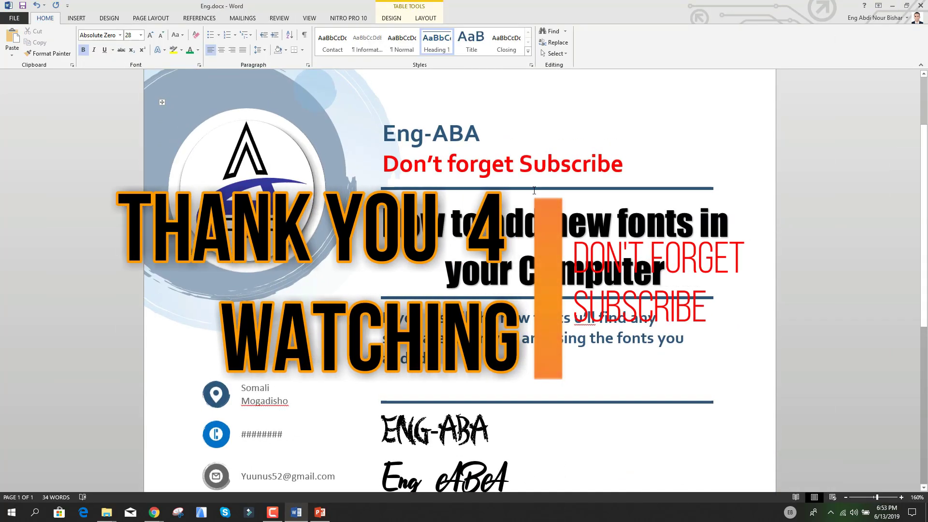
drag(587, 167, 390, 165)
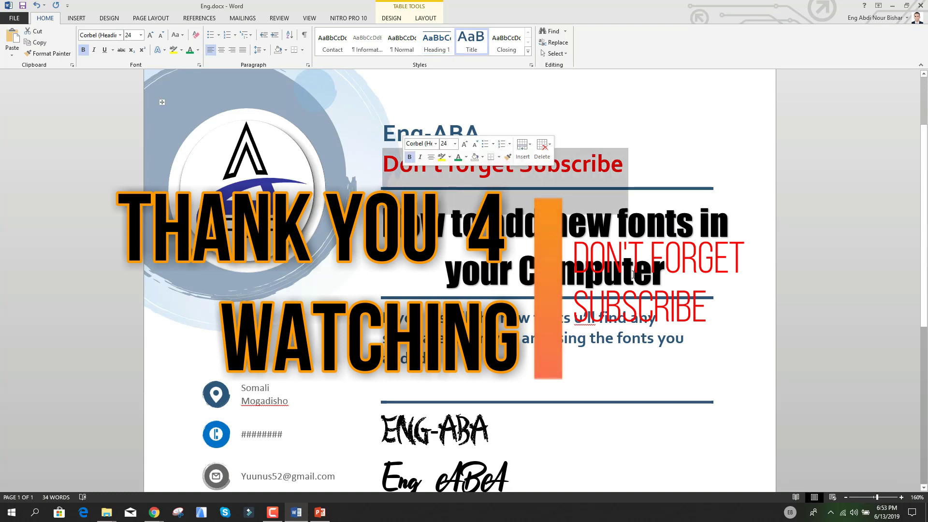